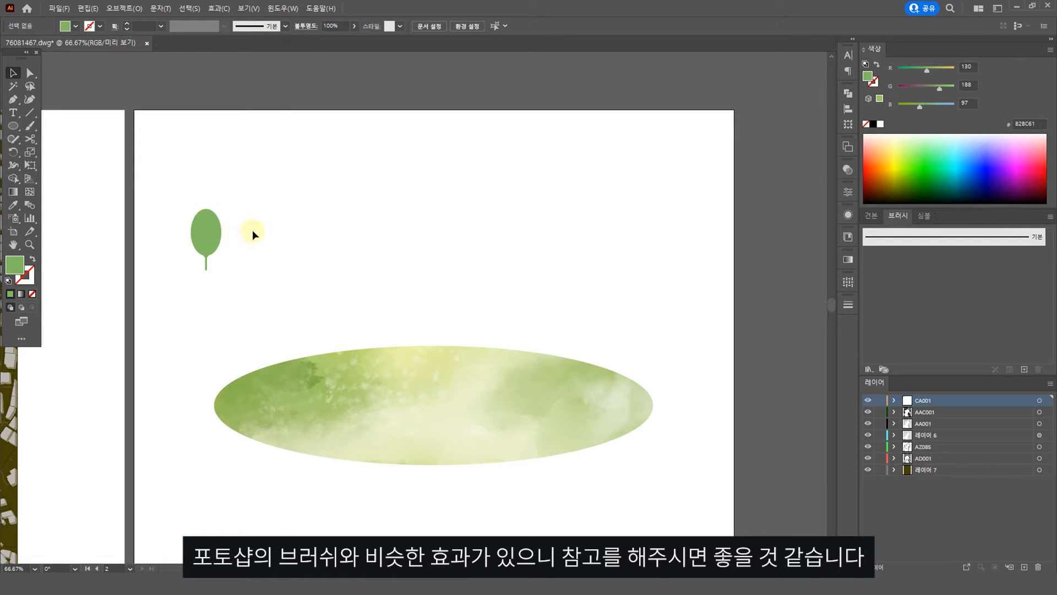
Step: Create a scatter brush (산포 브러쉬) from the green tree artwork, keeping its default options
scroll(322, 230, down, 2)
scroll(320, 232, up, 1)
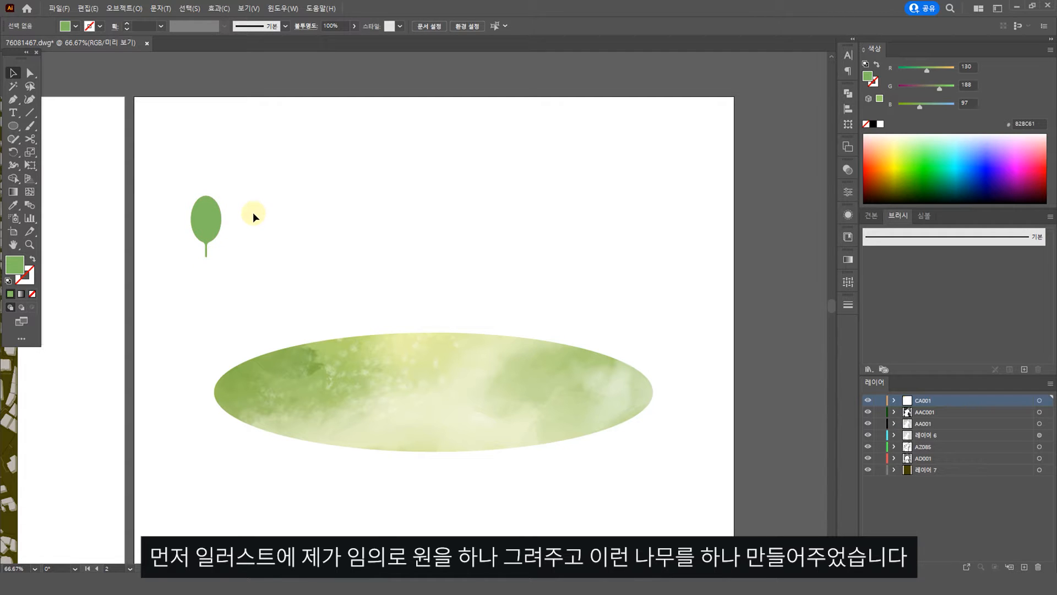
mouse_move(207, 225)
mouse_down()
mouse_move(249, 228)
mouse_move(168, 245)
mouse_move(177, 229)
mouse_move(209, 219)
mouse_move(913, 250)
mouse_up()
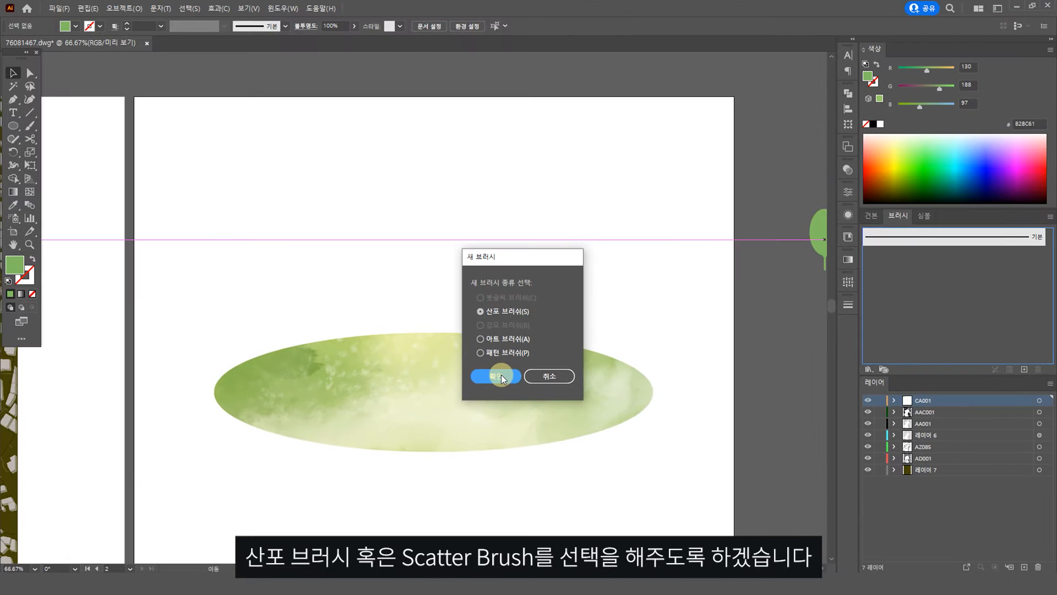
click(488, 333)
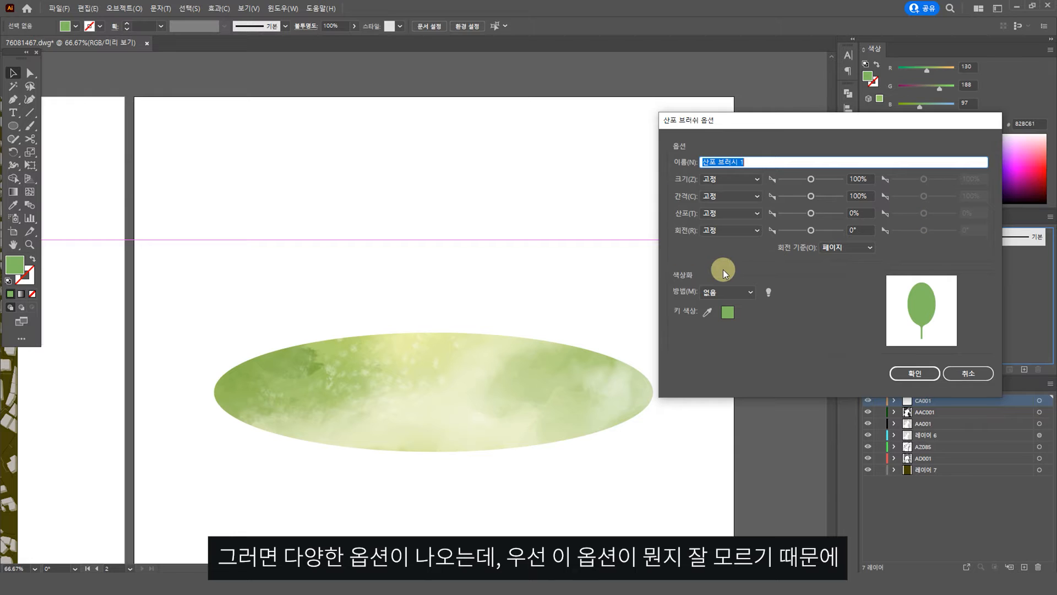
click(914, 375)
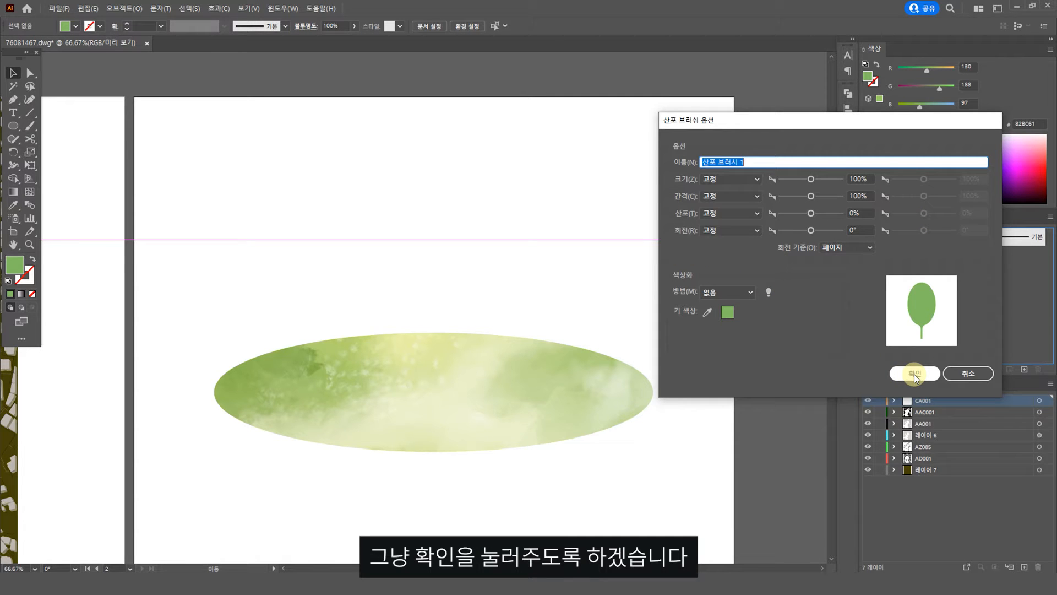
click(914, 375)
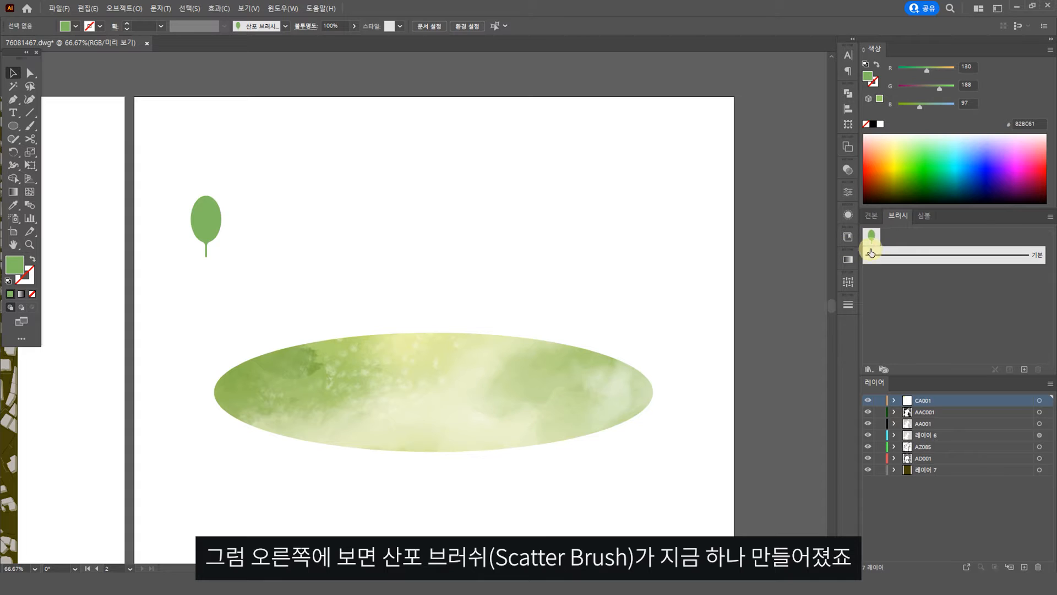
Step: Select the tree scatter brush and paint one curved stroke of trees across the upper part of the green ellipse
click(871, 237)
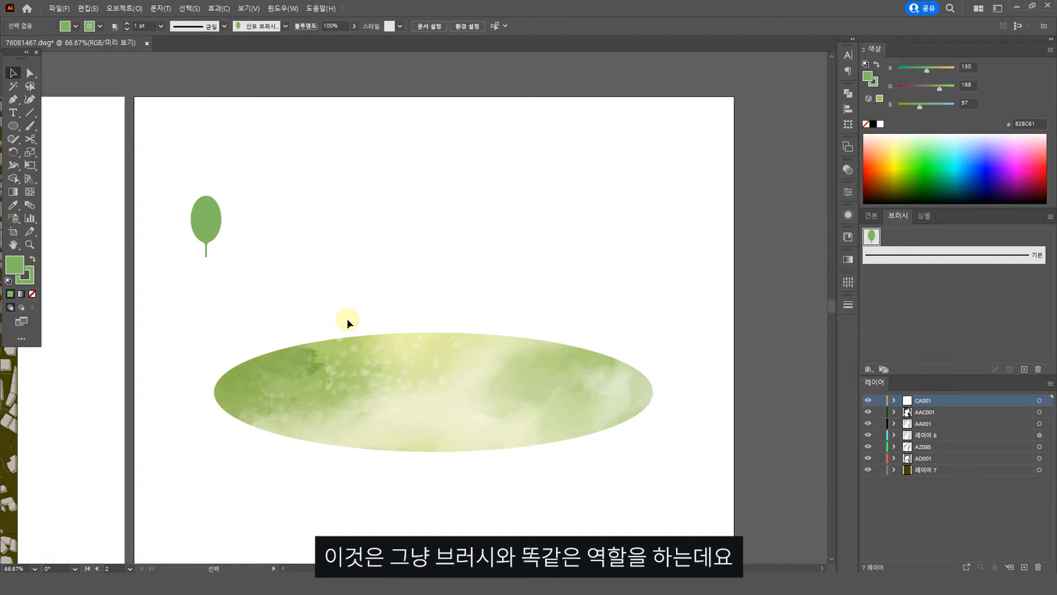
key(b)
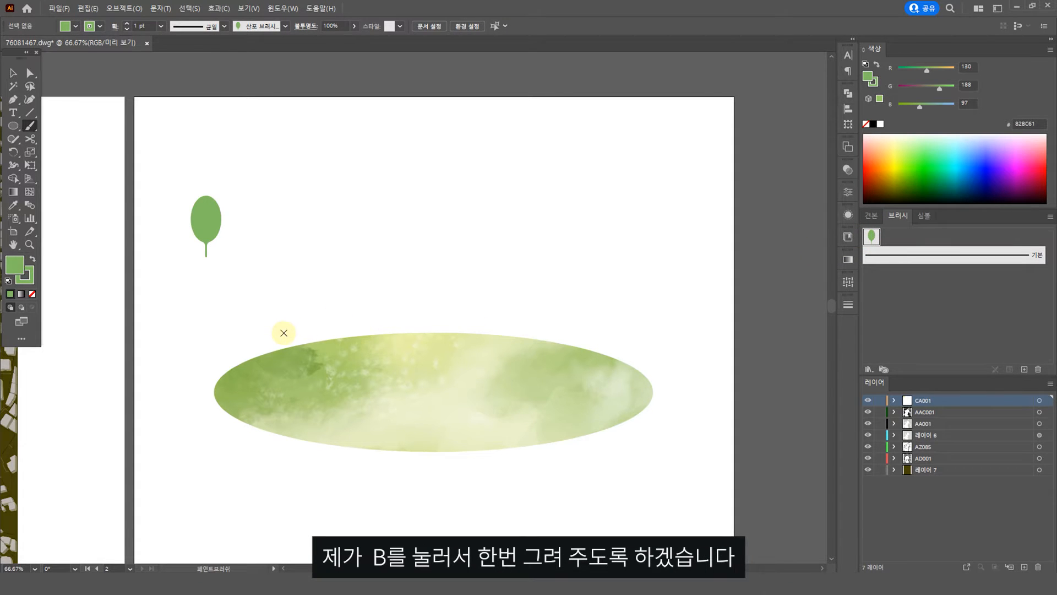
mouse_move(182, 346)
mouse_down()
mouse_move(324, 288)
mouse_move(426, 282)
mouse_move(504, 323)
mouse_move(683, 354)
mouse_up()
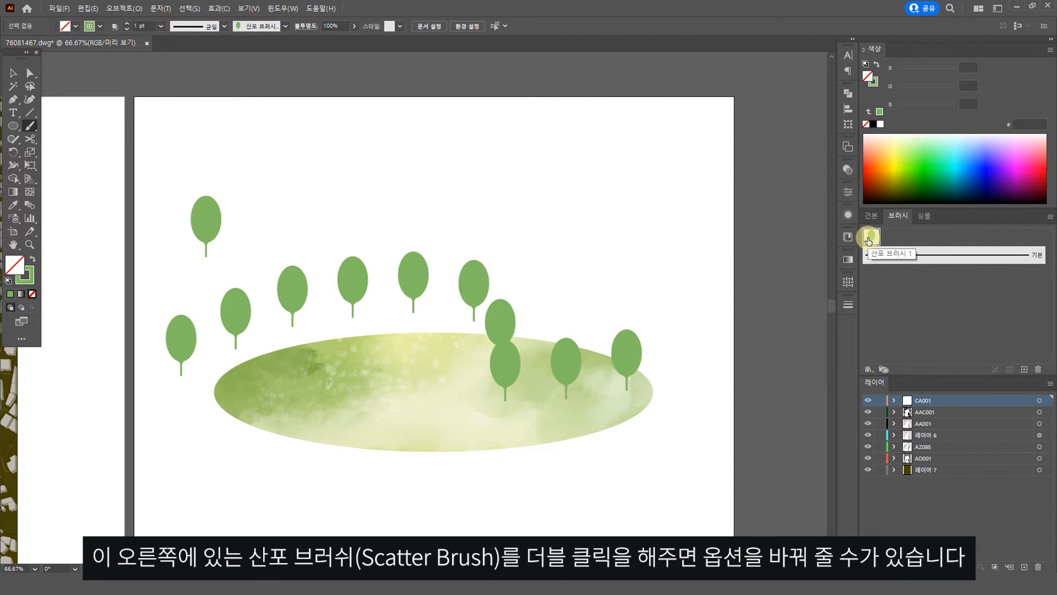
Step: Set the tree scatter brush's size, spacing and scatter to random (임의)
double_click(869, 239)
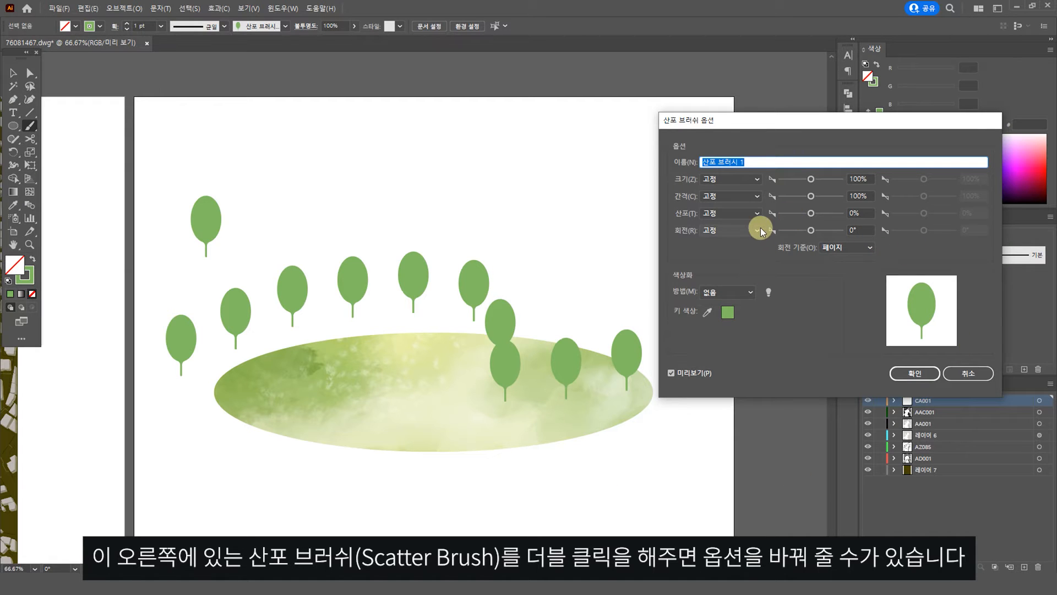
click(738, 179)
click(729, 201)
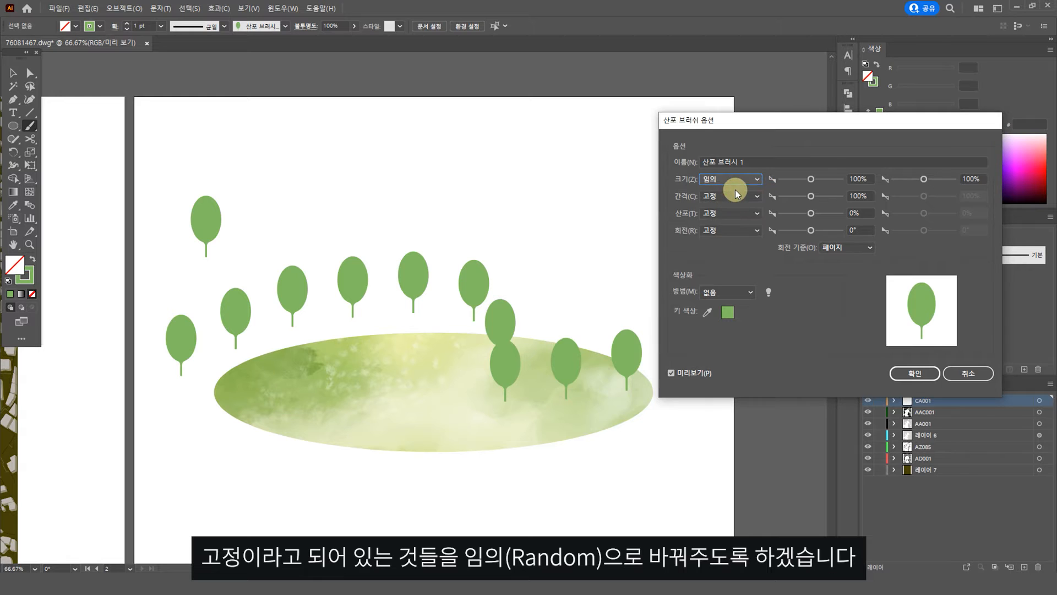
click(742, 198)
click(728, 220)
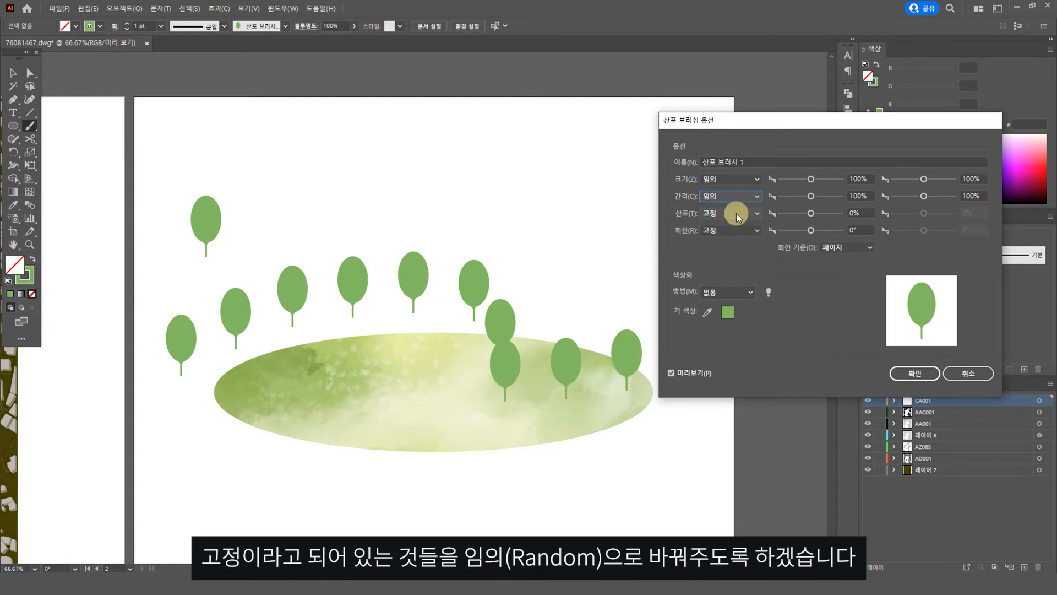
click(736, 213)
click(730, 236)
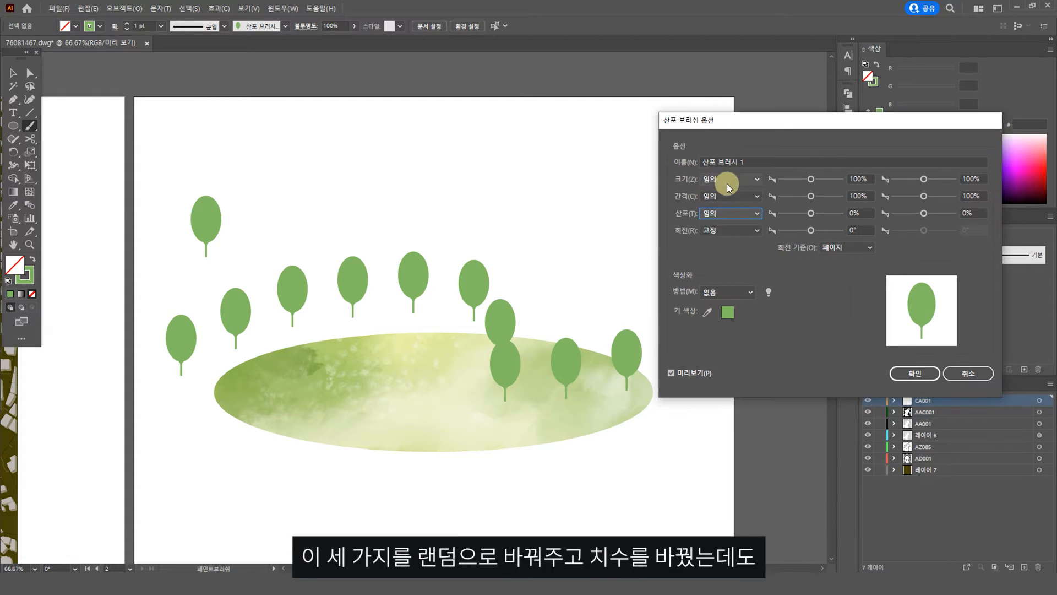
Step: Set the brush's minimum size to 40% and its minimum spacing to 48%, with the preview enabled
click(797, 180)
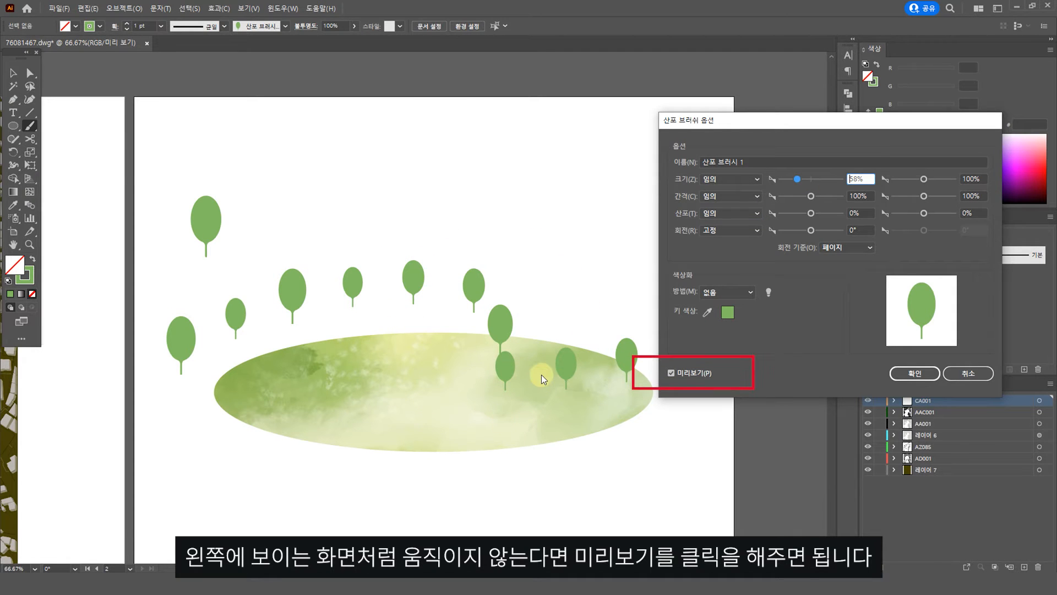
click(683, 372)
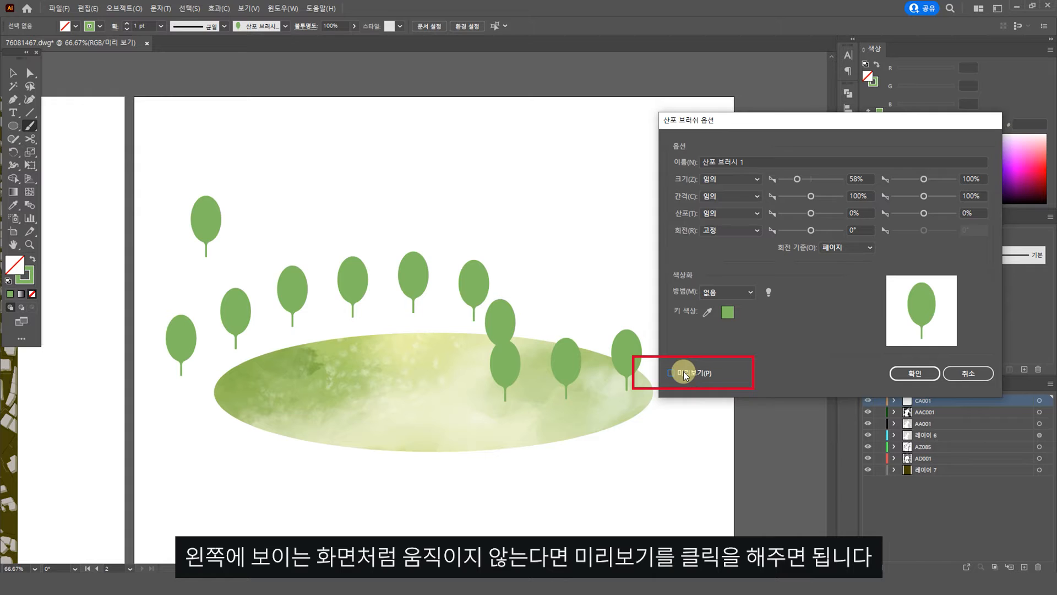
click(683, 371)
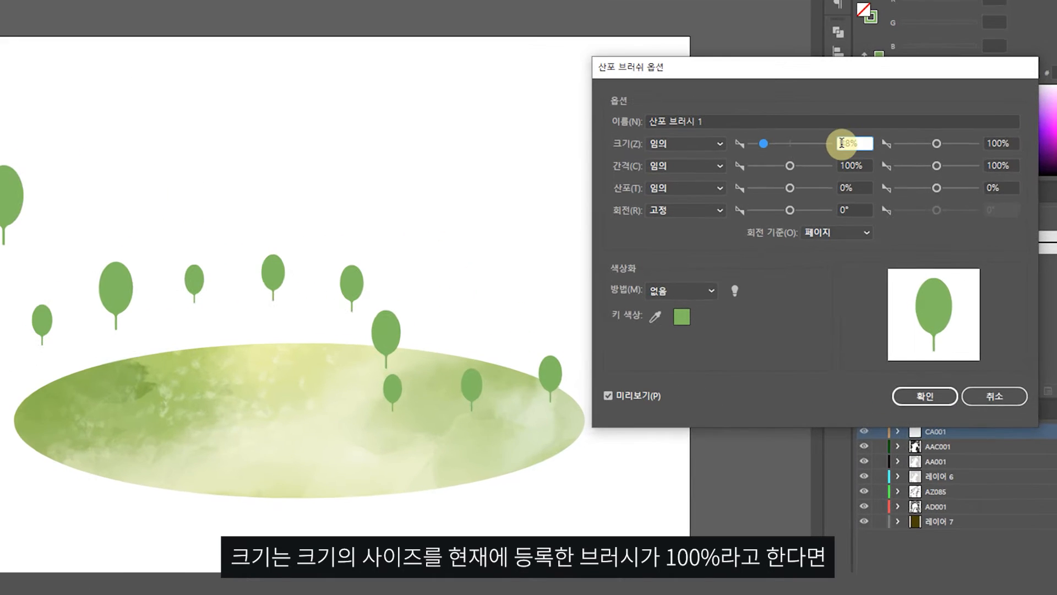
double_click(851, 180)
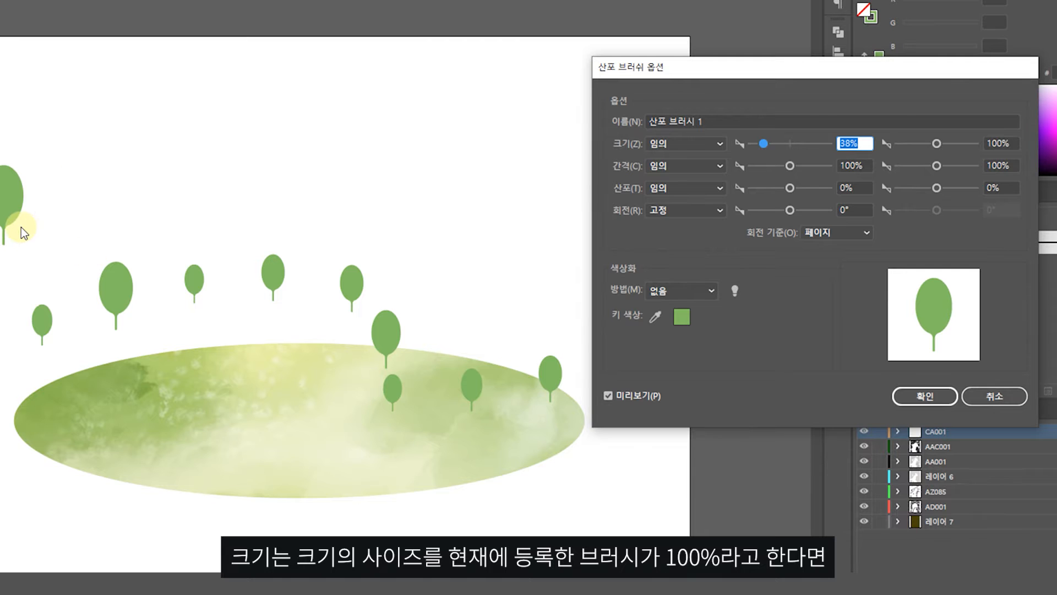
text(40)
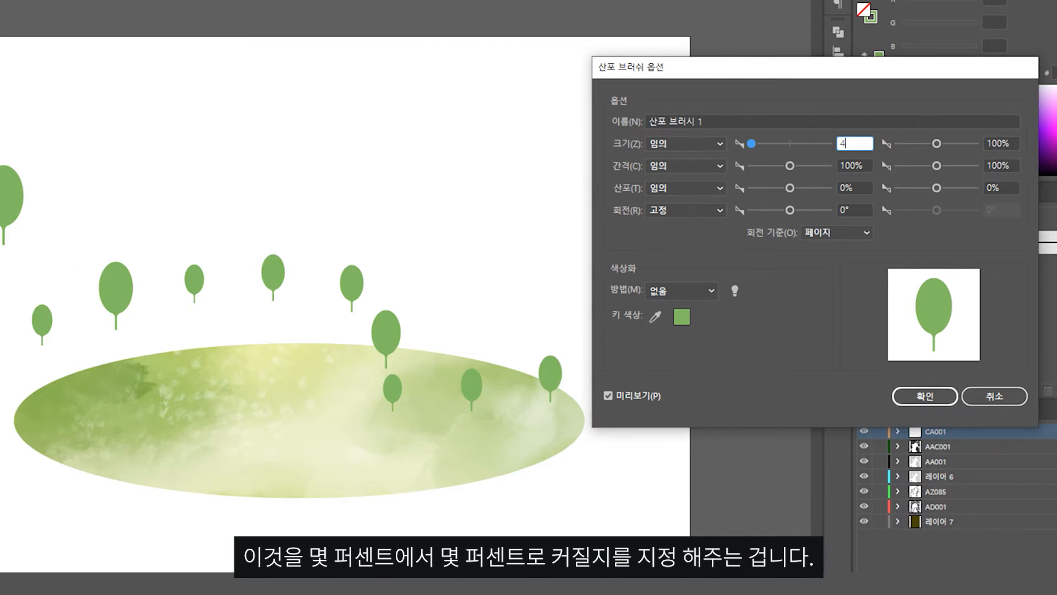
click(990, 142)
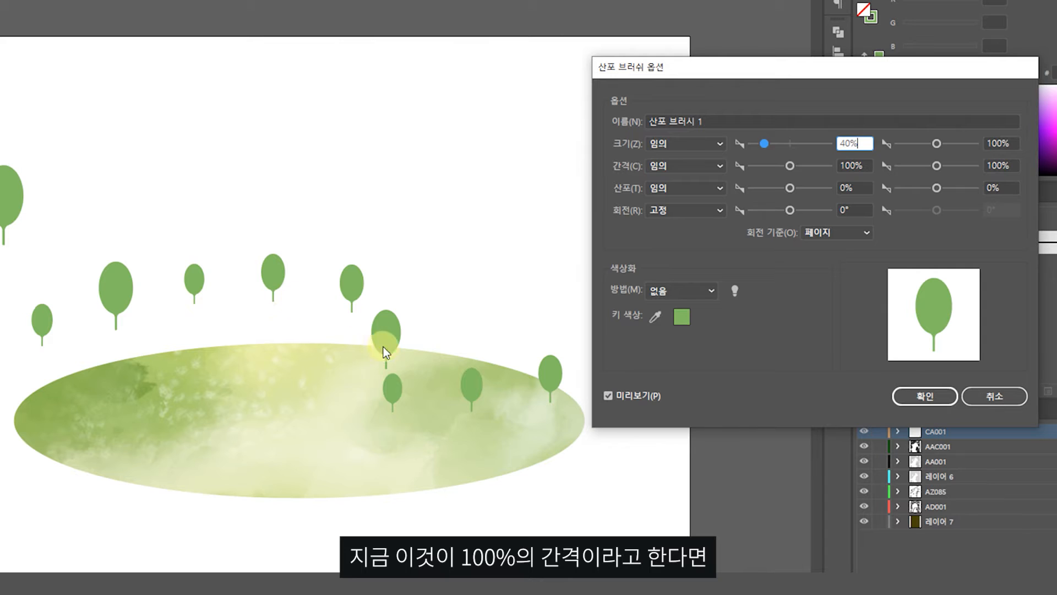
drag(795, 166, 785, 166)
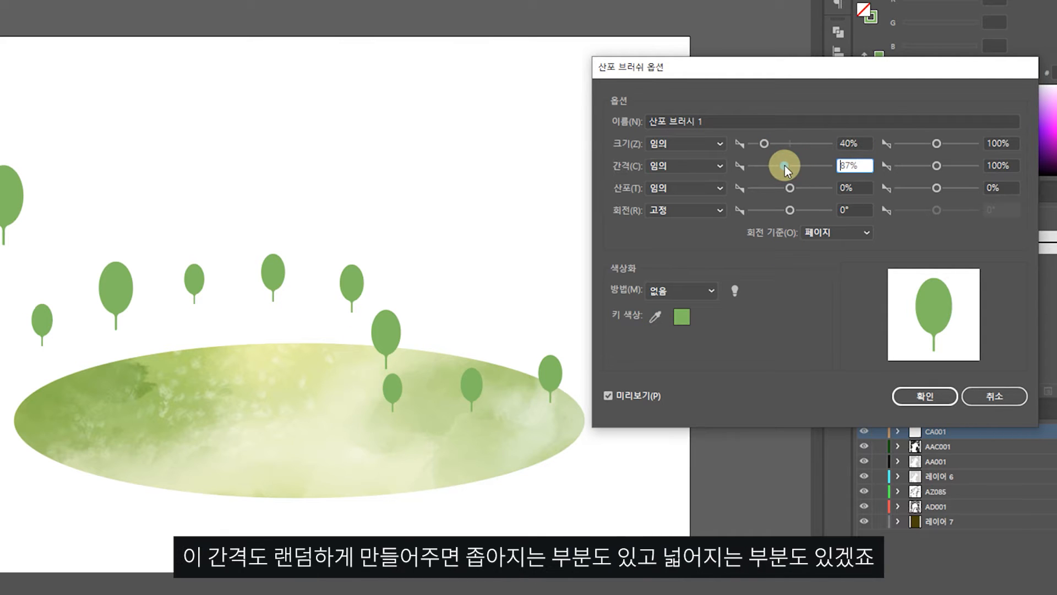
drag(773, 163, 768, 165)
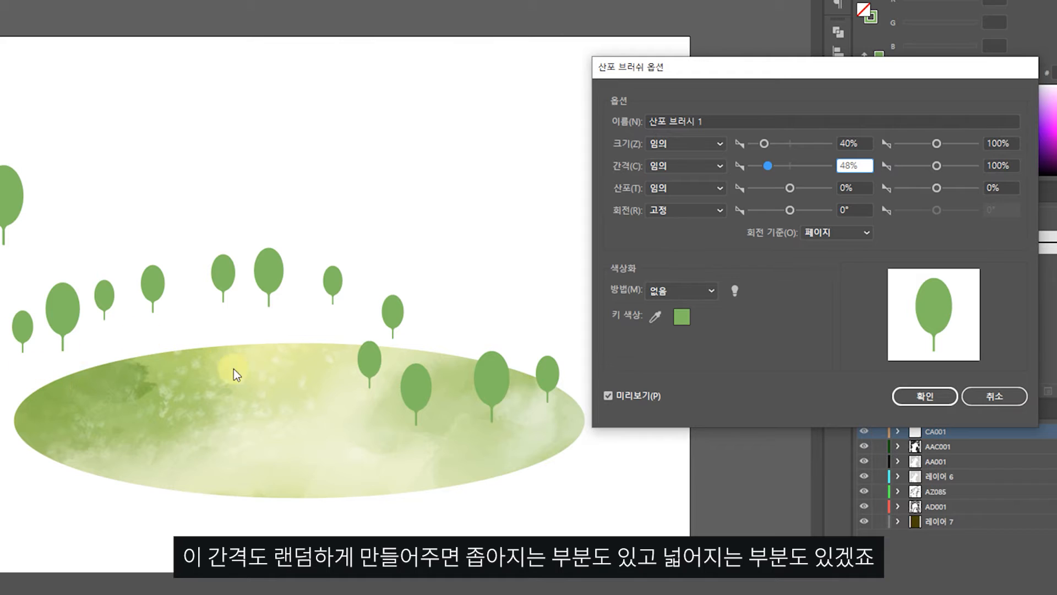
Step: Set the brush's scatter range from -40% to 100% and apply the changed options to the existing stroke
mouse_move(791, 188)
mouse_down()
mouse_move(772, 186)
mouse_move(788, 187)
mouse_up()
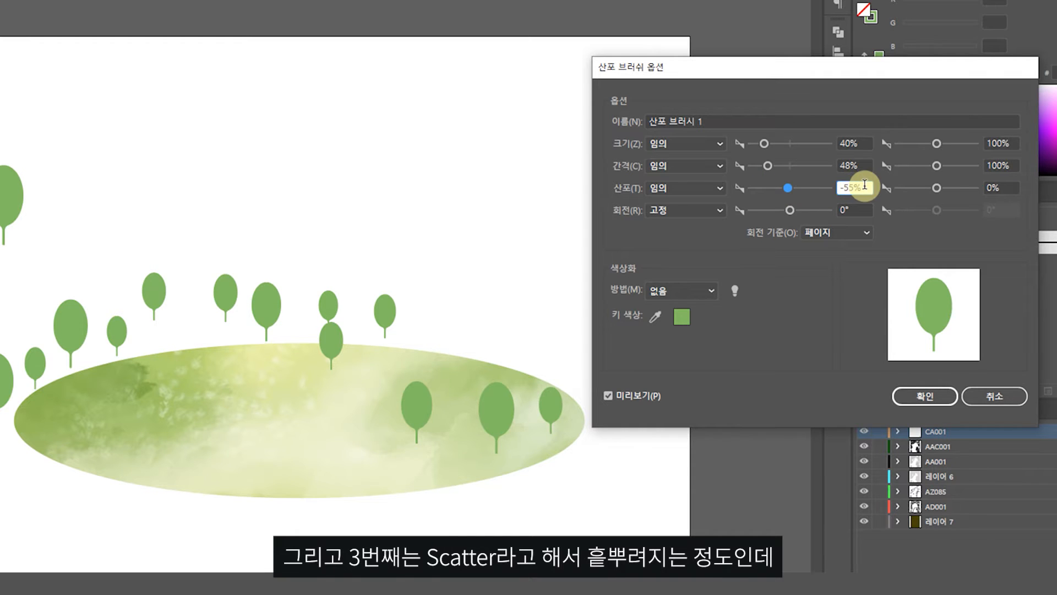
drag(868, 188, 787, 193)
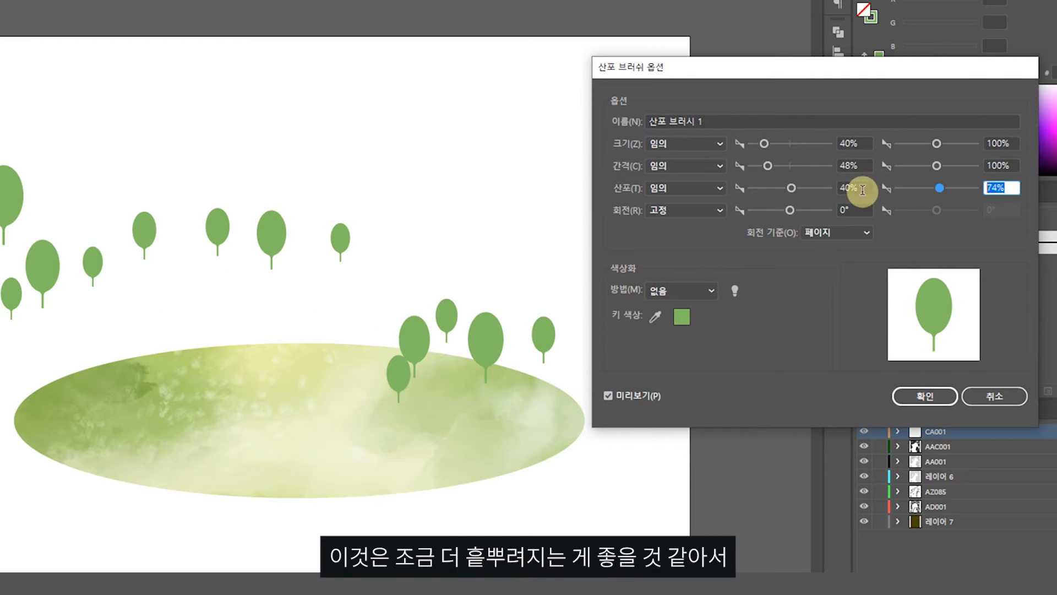
drag(862, 190, 688, 192)
text(-40)
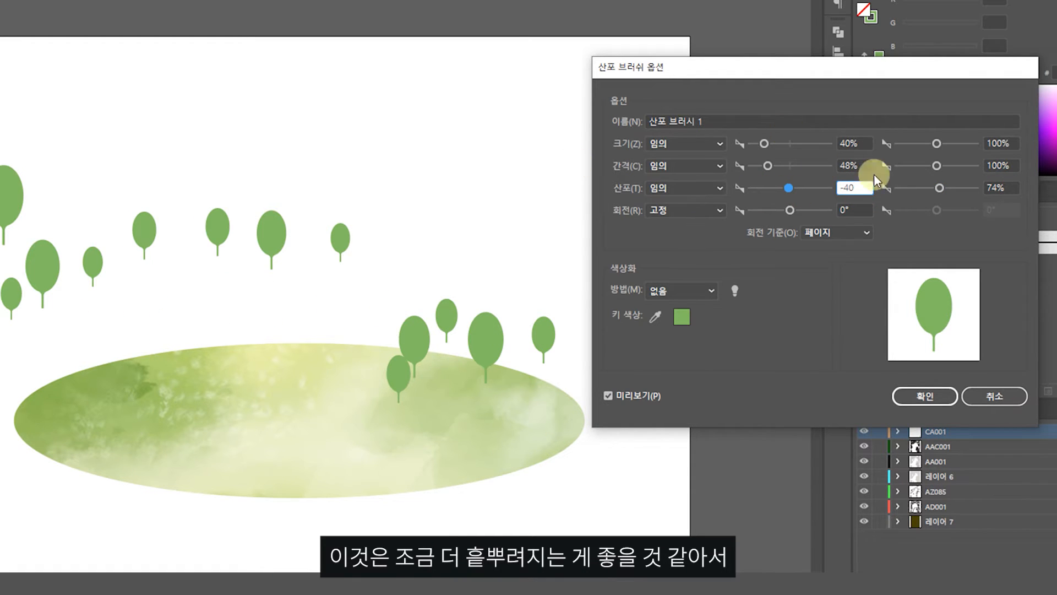
click(1011, 193)
text(100)
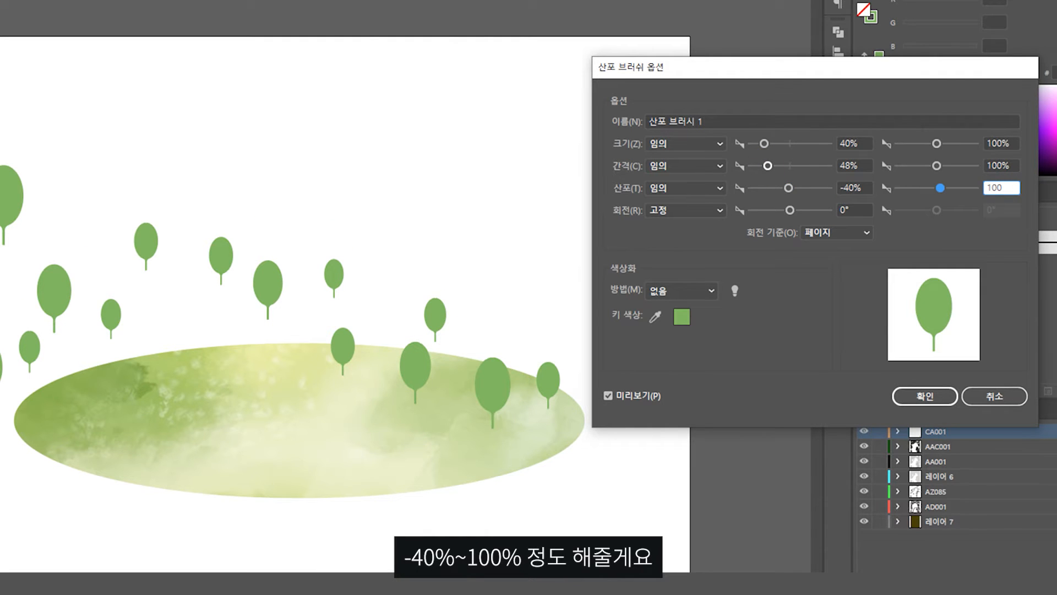
click(850, 187)
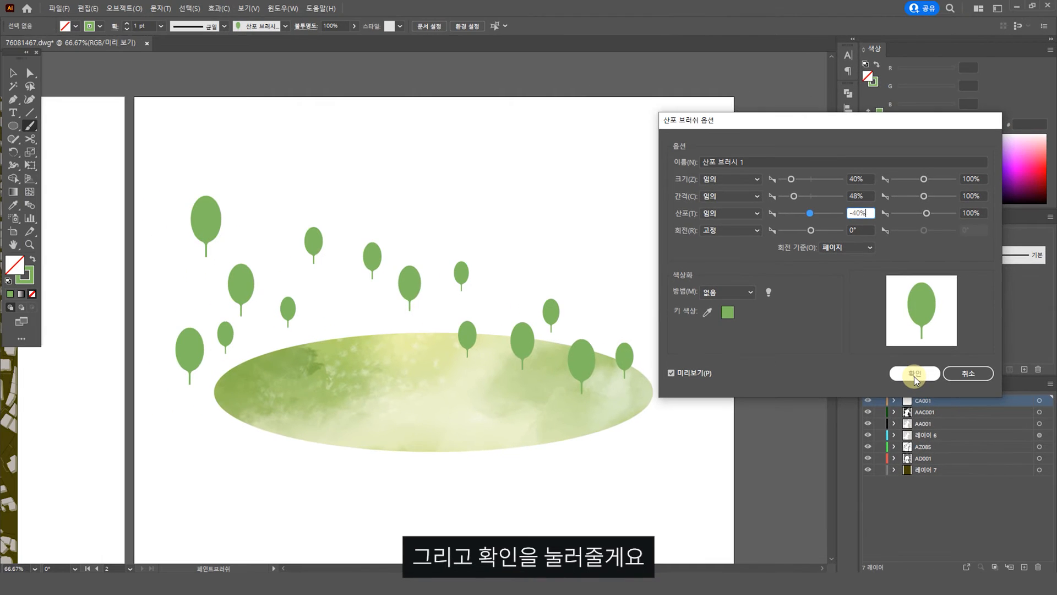
click(925, 398)
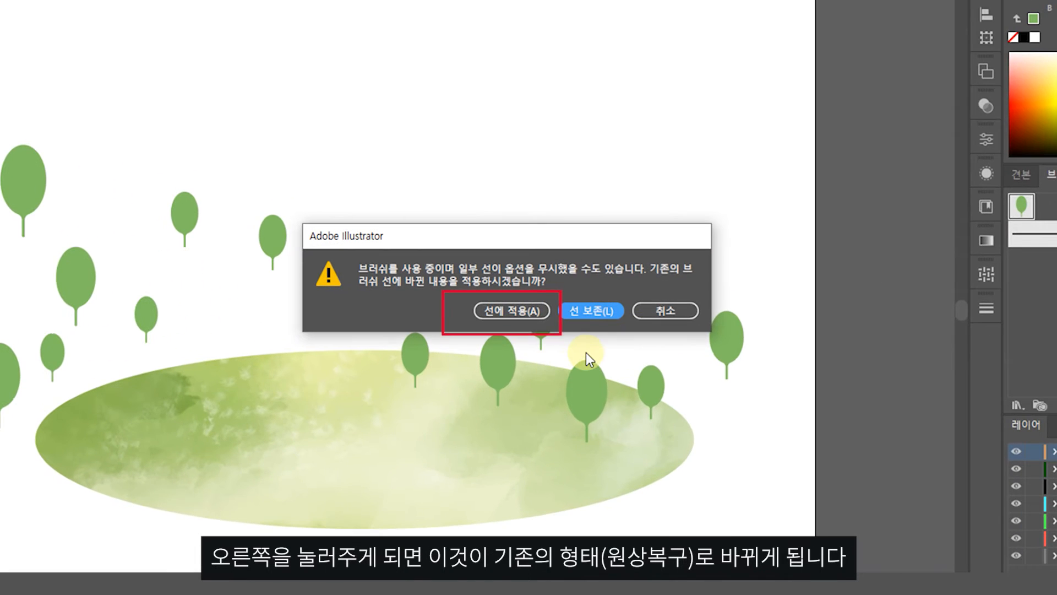
click(533, 316)
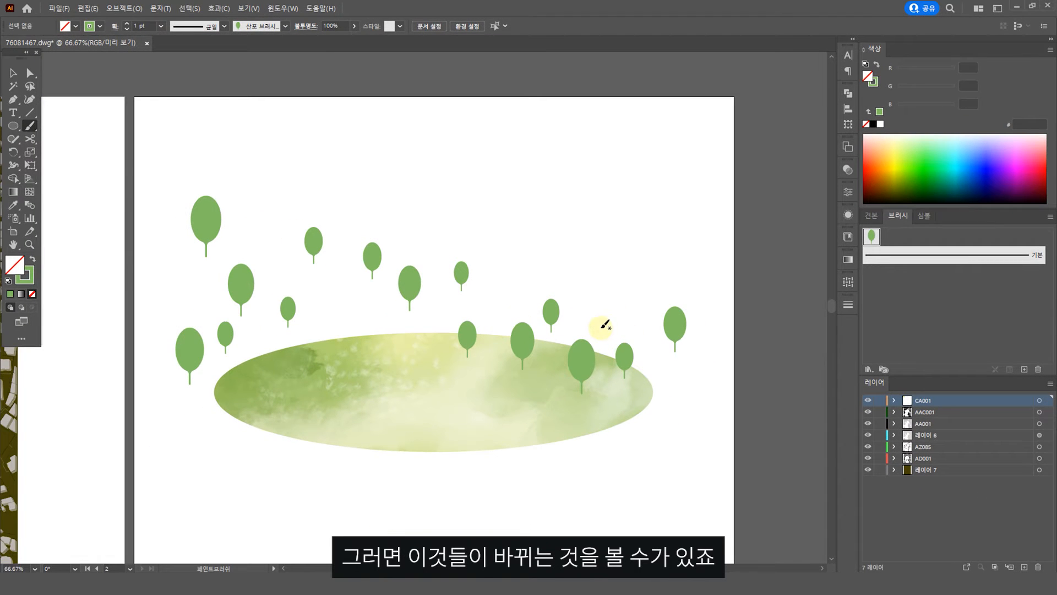
Step: Delete the painted tree stroke from the artboard
key(v)
click(549, 321)
key(Delete)
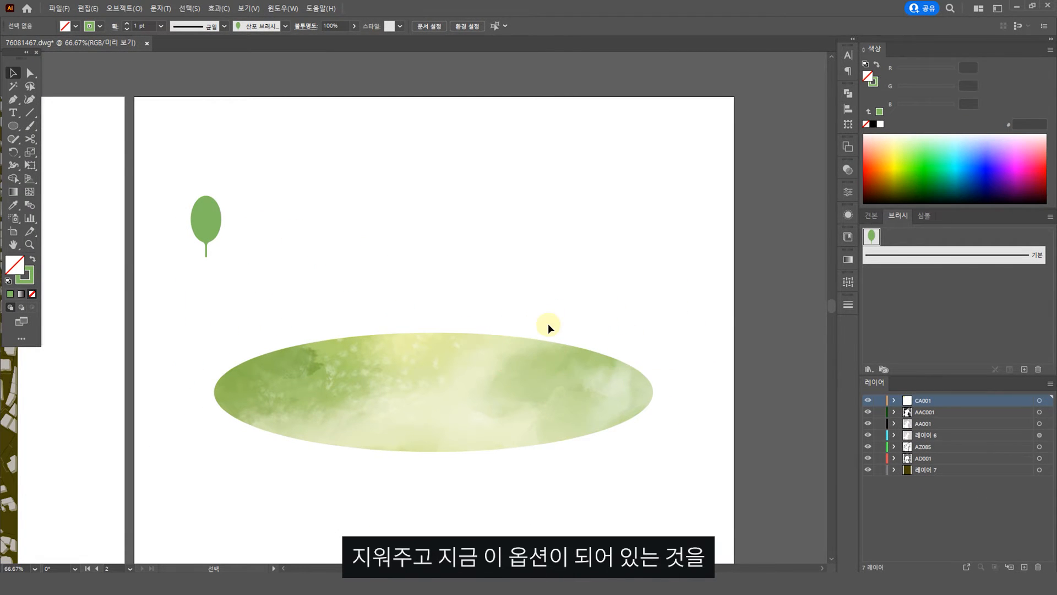
Step: Paint winding tree strokes with the scatter brush back and forth across the green ellipse
key(b)
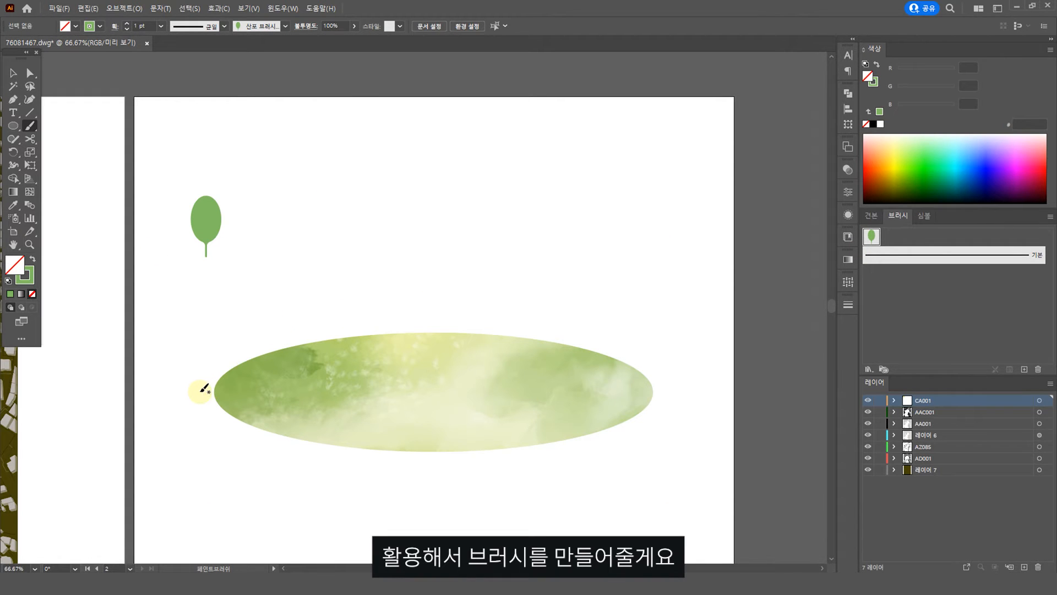
mouse_move(200, 396)
mouse_down()
mouse_move(377, 379)
mouse_move(504, 411)
mouse_move(662, 393)
mouse_move(473, 359)
mouse_move(683, 386)
mouse_up()
key(v)
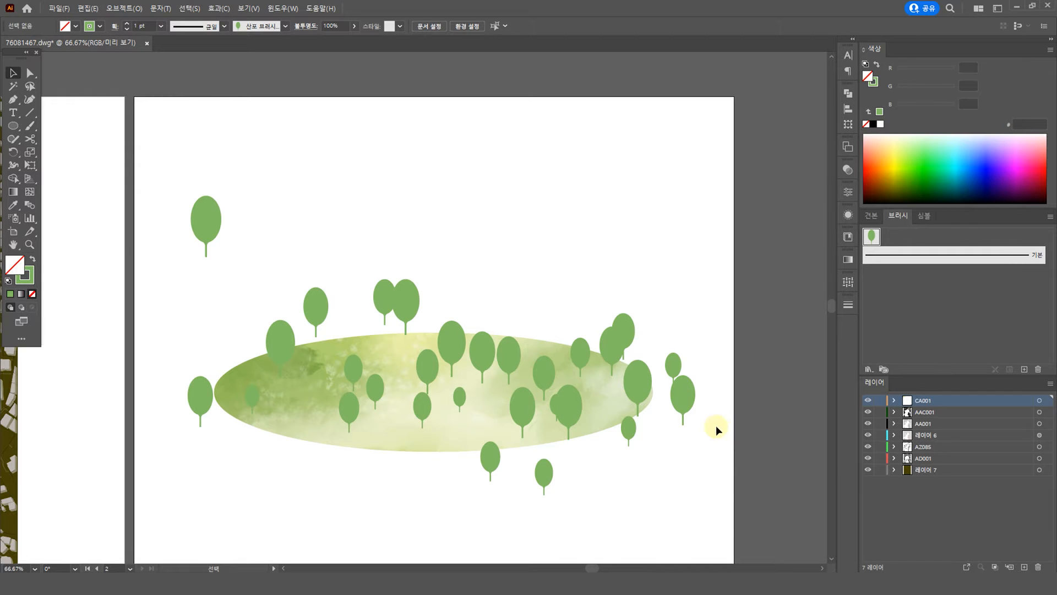
scroll(644, 388, down, 3)
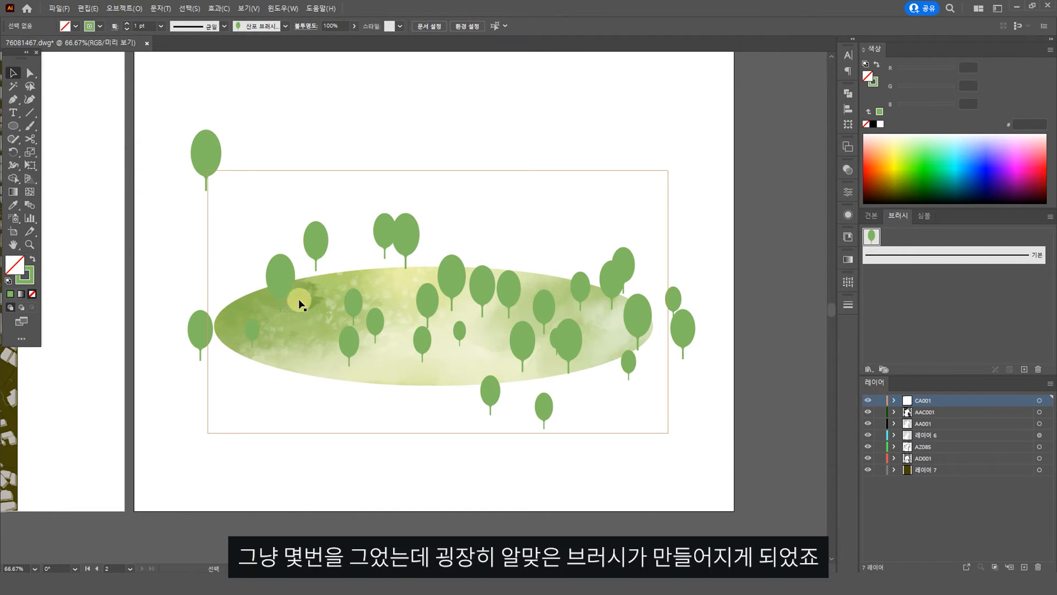
mouse_move(299, 303)
mouse_down()
mouse_move(394, 273)
mouse_move(418, 330)
mouse_up()
click(662, 412)
click(637, 325)
click(634, 383)
click(570, 347)
click(520, 333)
click(653, 408)
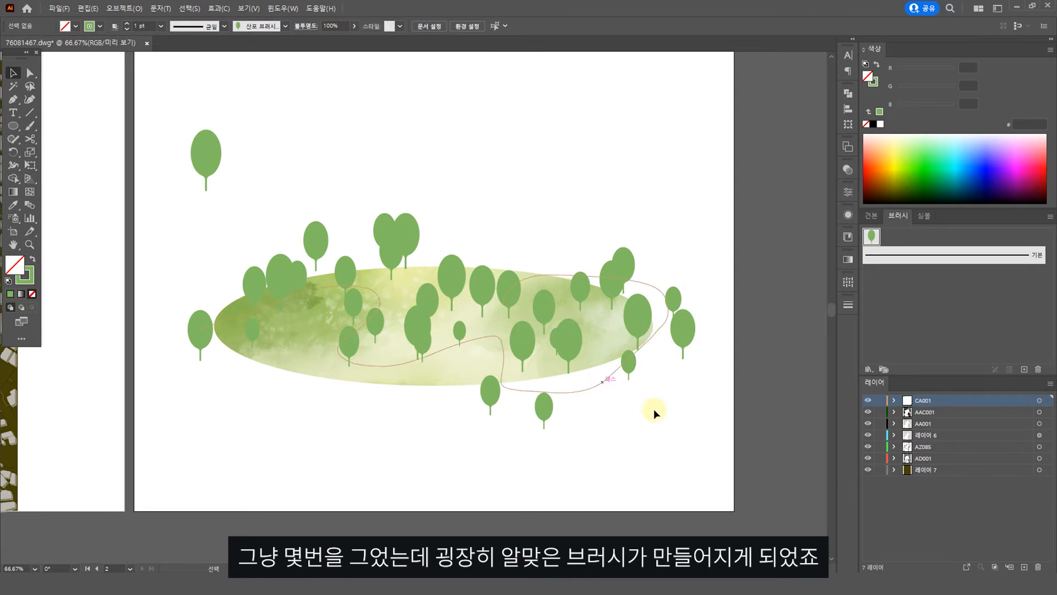
Step: Select all the painted tree strokes and try scaling them down about their centre in two passes
drag(779, 448, 176, 219)
drag(695, 394, 625, 376)
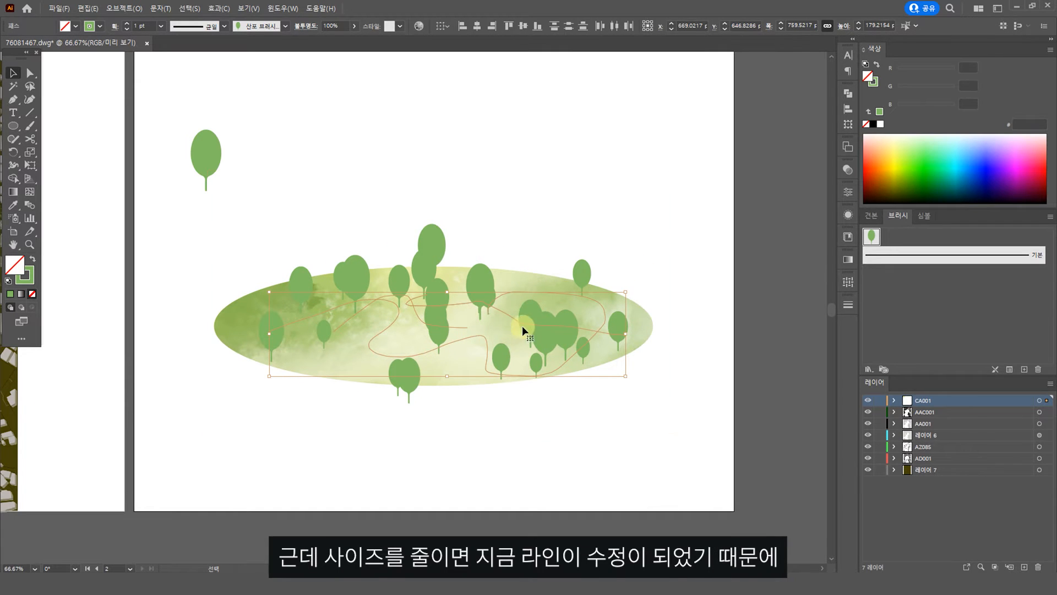
drag(627, 377, 581, 365)
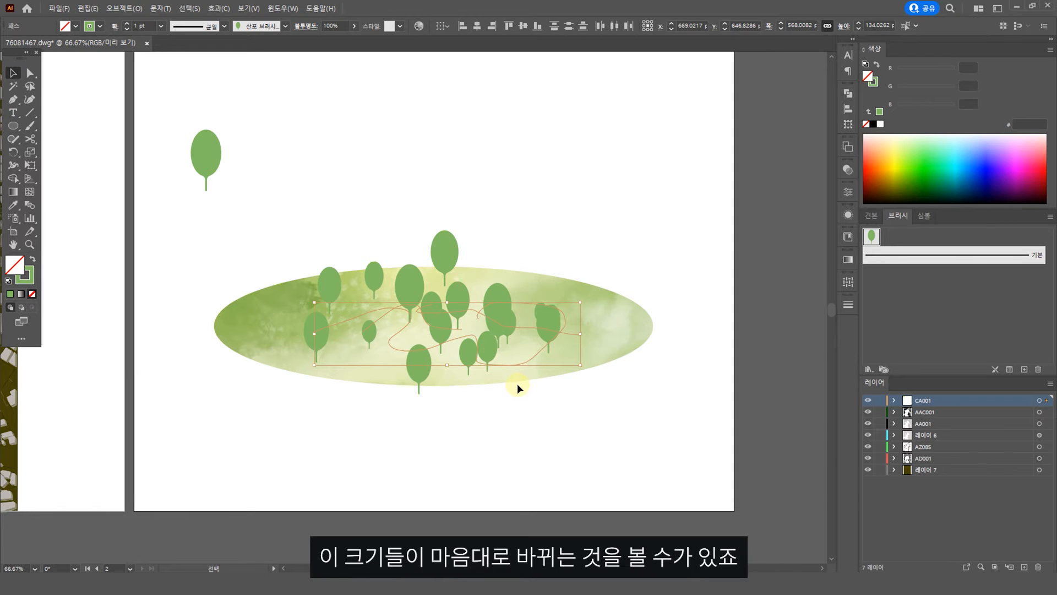
Step: Undo the scaling of the tree strokes
key(ctrl+z)
key(ctrl+z)
key(ctrl+z)
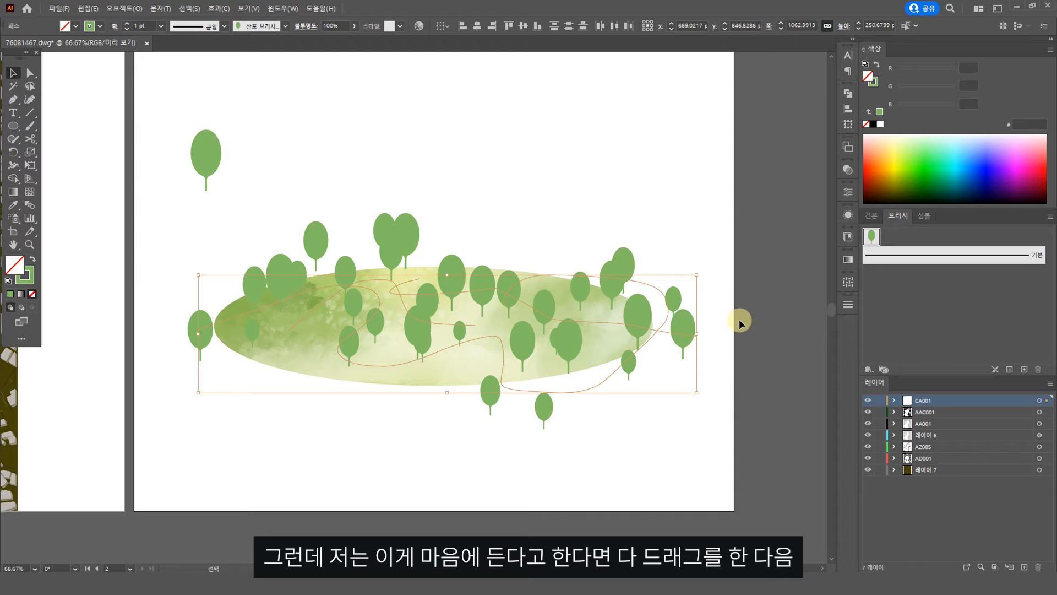
Step: Select all the painted tree strokes and expand their appearance into editable tree shapes
drag(736, 444, 155, 224)
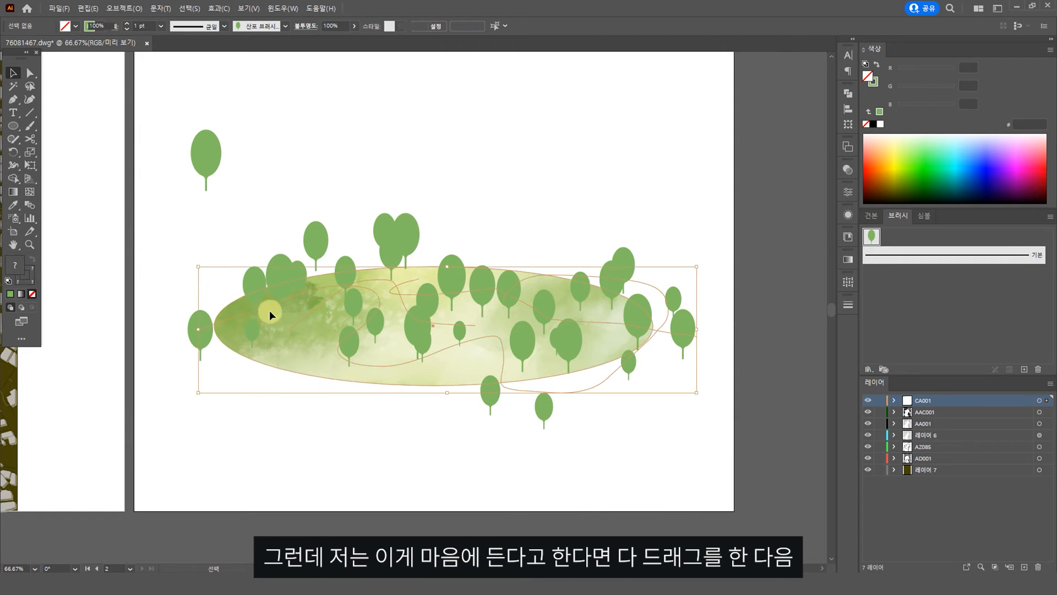
click(126, 8)
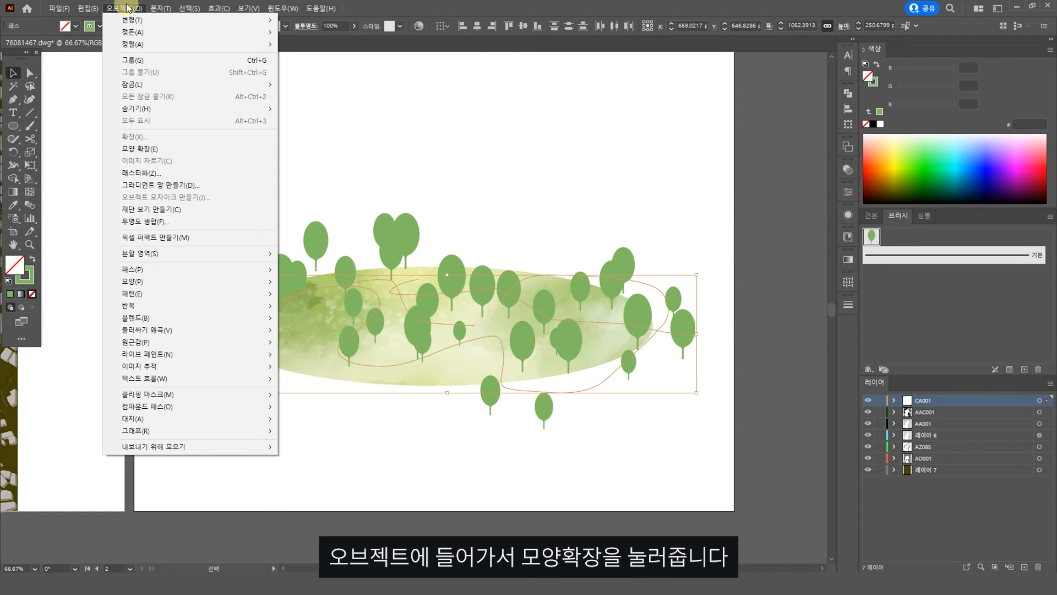
click(145, 152)
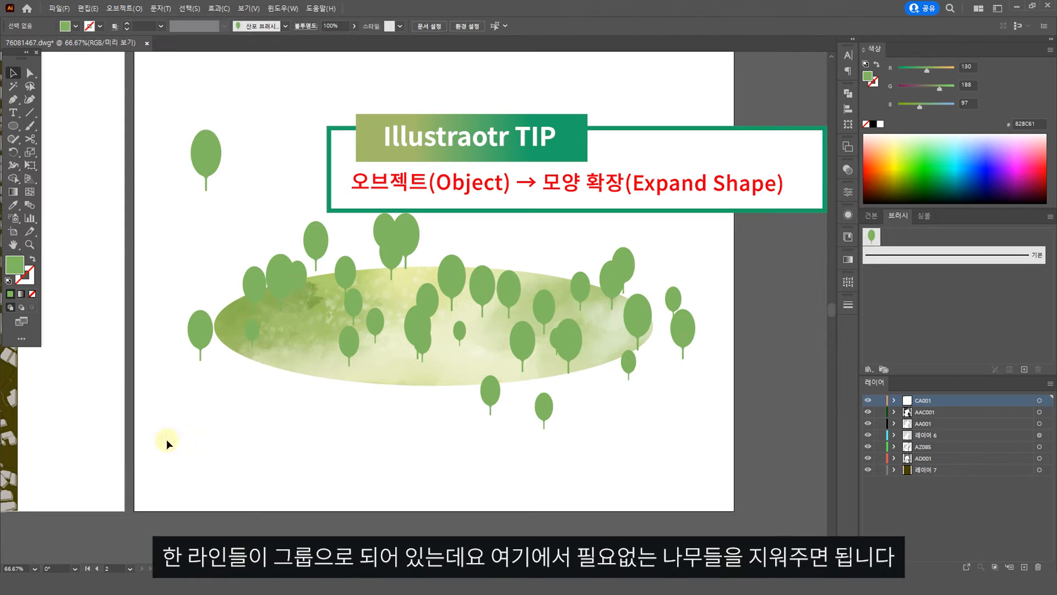
Step: Isolate the expanded group of trees and delete the unneeded trees lying outside the green ellipse
mouse_move(544, 406)
mouse_down()
mouse_move(655, 385)
mouse_move(610, 464)
mouse_move(545, 405)
mouse_up()
double_click(549, 407)
key(Delete)
click(268, 412)
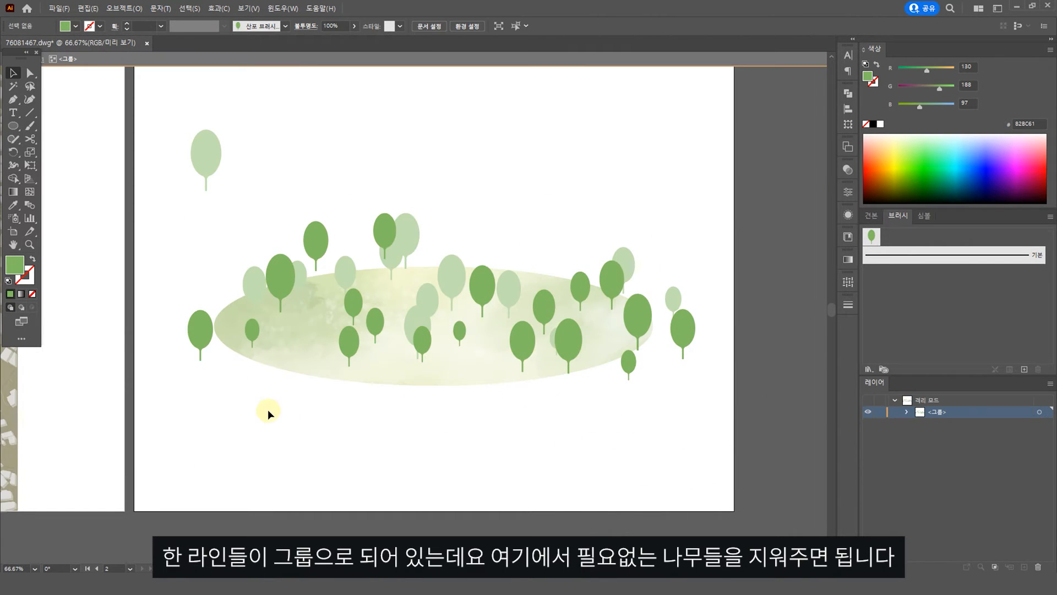
drag(199, 338, 199, 339)
key(Delete)
drag(323, 222, 311, 246)
Step: Move the tree near the ellipse's upper right edge inward and, in the other tree group, lower the topmost tree toward the ellipse
drag(683, 330, 611, 306)
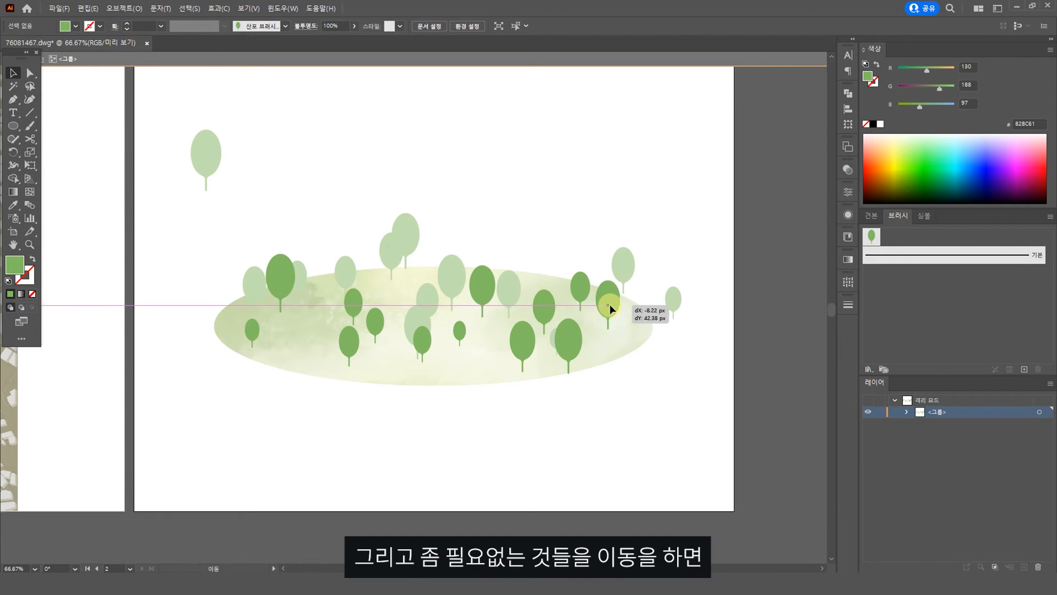
click(672, 365)
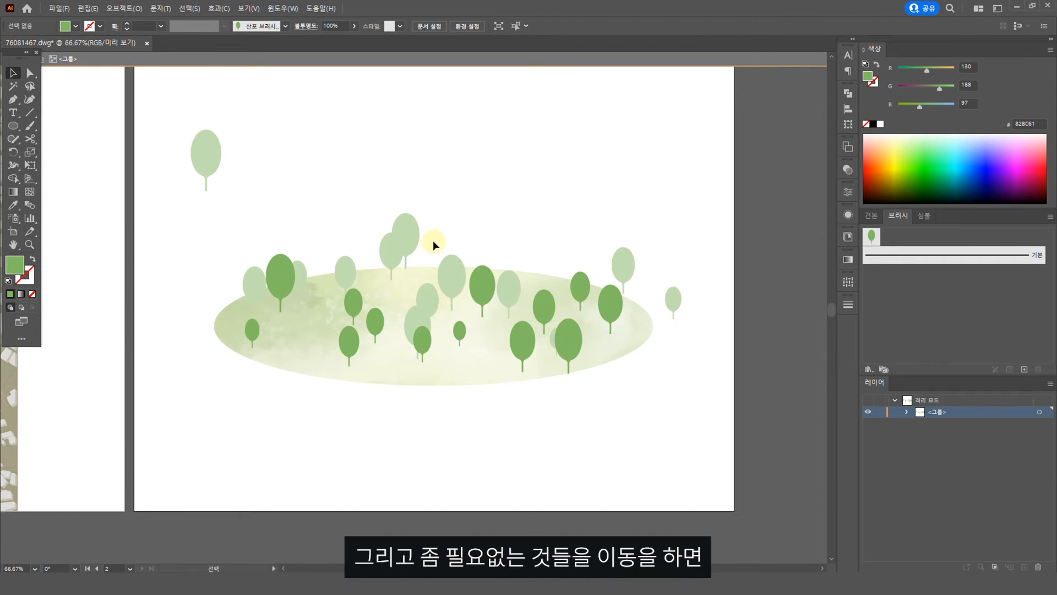
double_click(443, 203)
double_click(414, 226)
drag(415, 232, 426, 254)
click(709, 460)
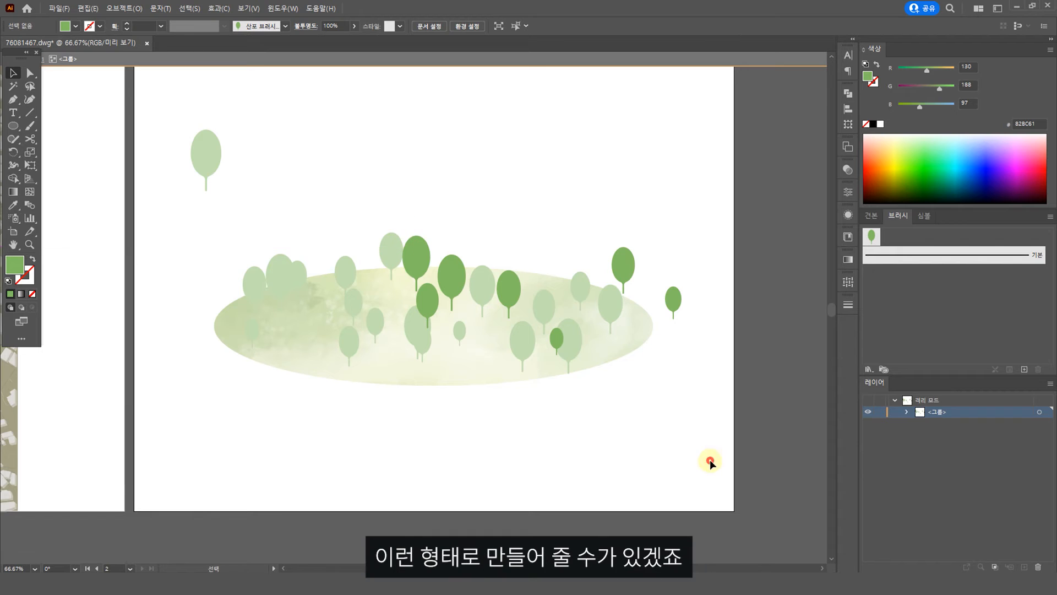
click(673, 301)
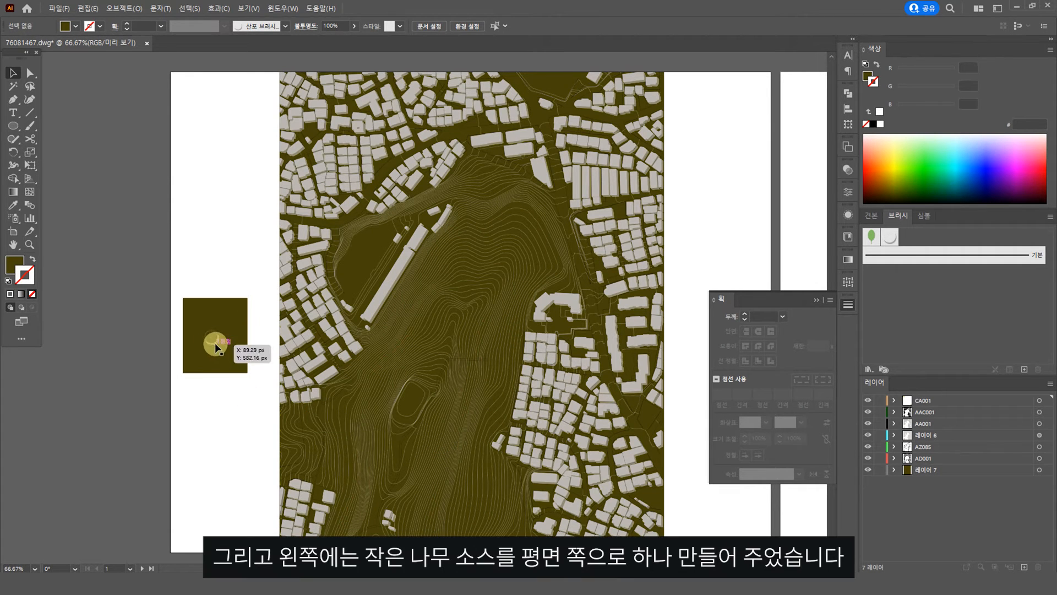
Step: Examine the plan-view tree symbol beside the site map, shifting its brown background aside and undoing that move
drag(155, 278, 259, 385)
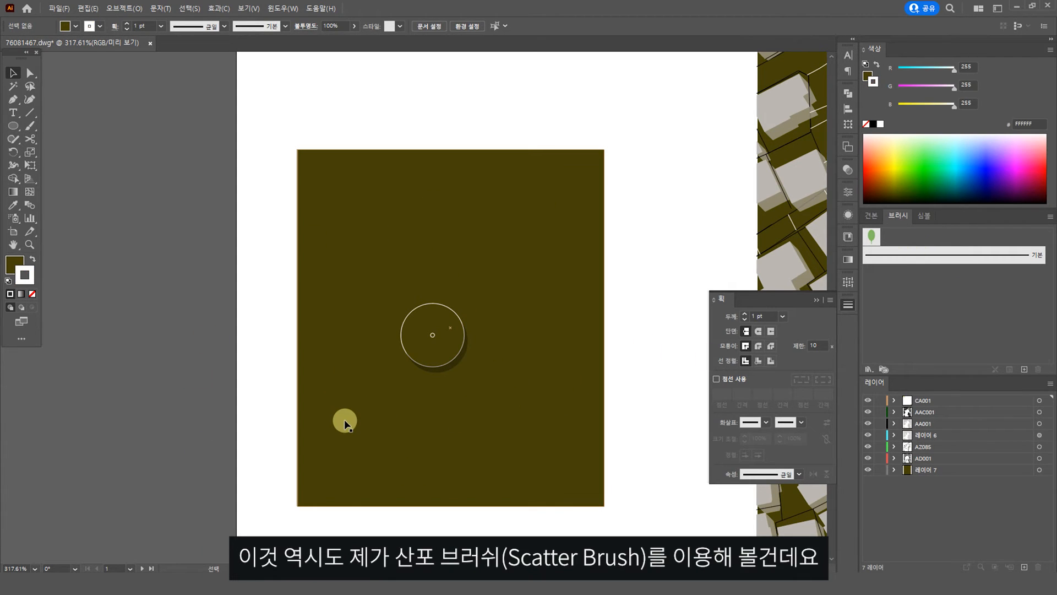
drag(500, 423, 313, 403)
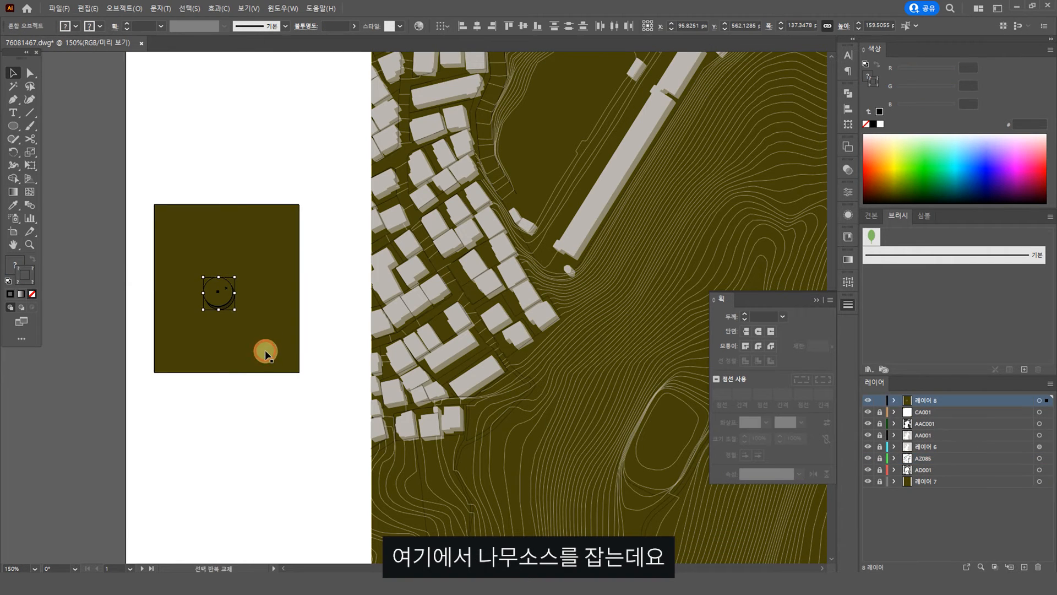
drag(130, 234, 314, 354)
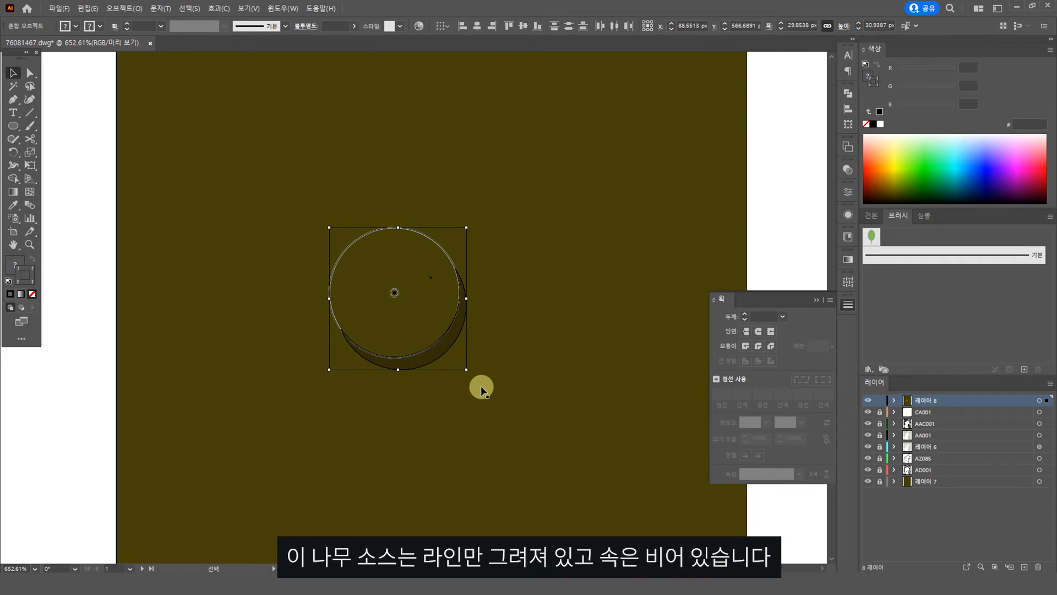
click(231, 372)
drag(230, 368, 571, 396)
key(ctrl+z)
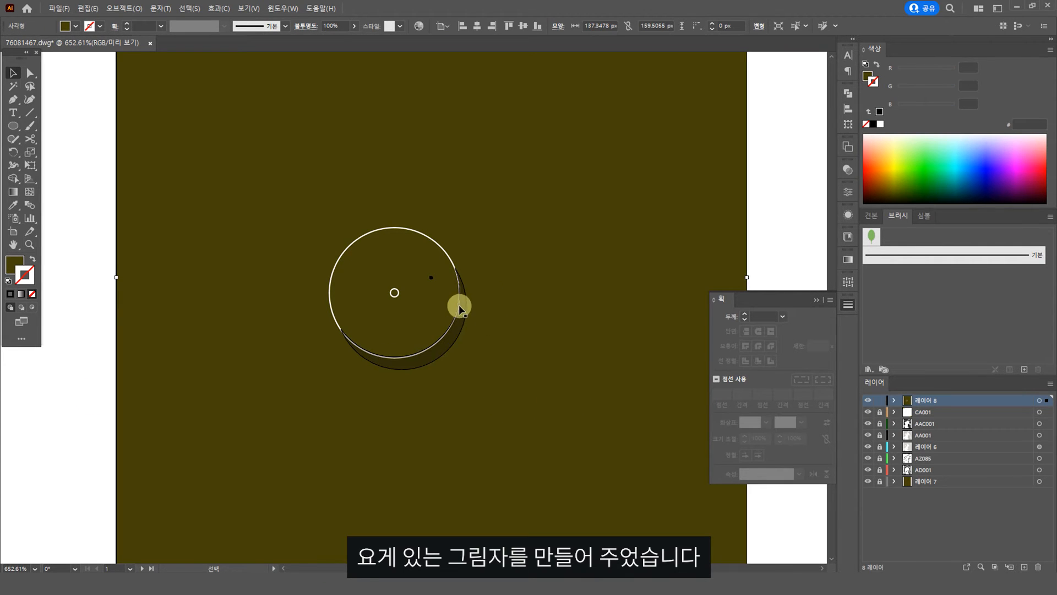
Step: Create a scatter brush named tree01 from the plan-view tree symbol, keeping the default size, spacing and scatter options
click(90, 343)
drag(90, 179, 347, 355)
mouse_move(427, 357)
mouse_down()
mouse_move(941, 234)
mouse_move(917, 241)
mouse_up()
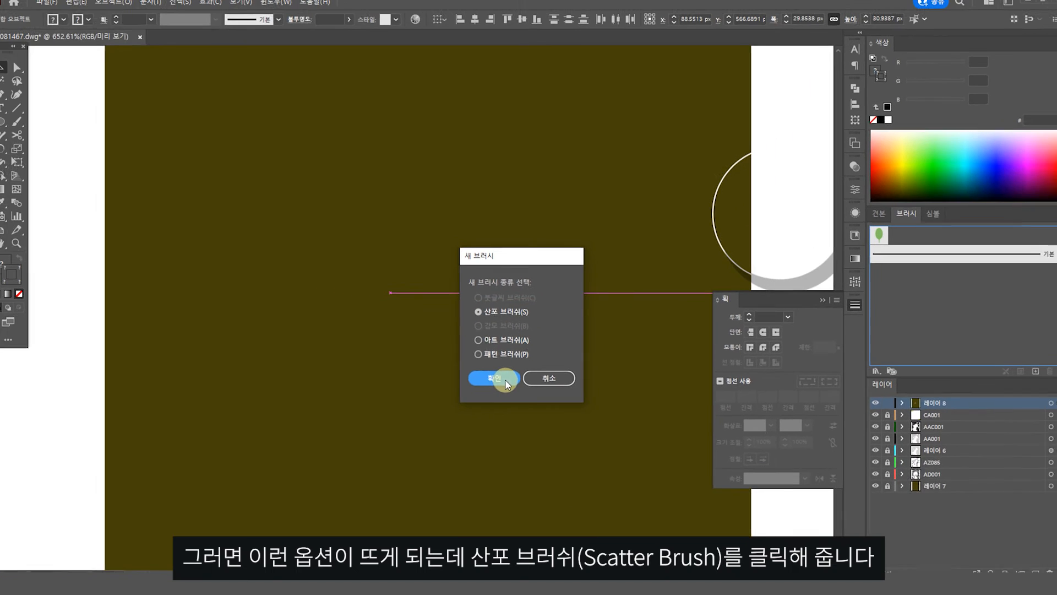
click(476, 417)
text(tree01)
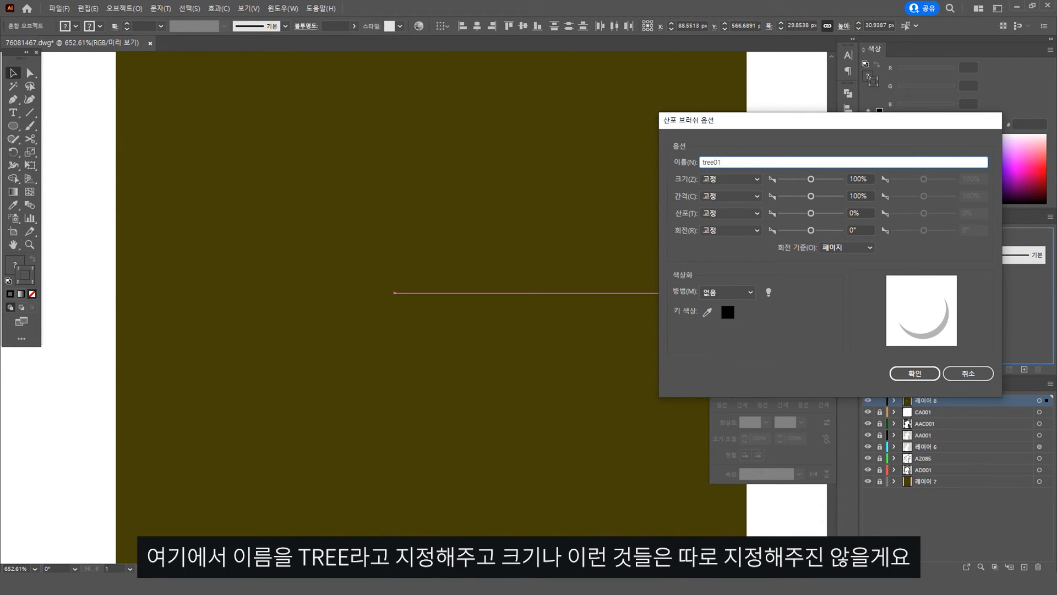
click(920, 375)
Step: Paint a curved test stroke of trees diagonally across the contoured hillside with the tree01 brush
click(902, 236)
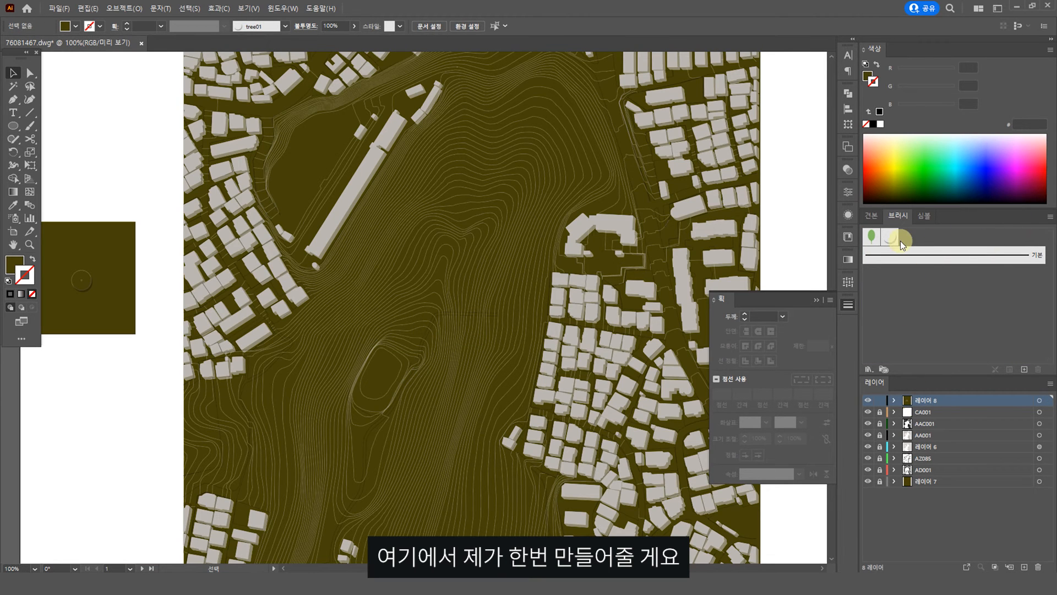
click(889, 241)
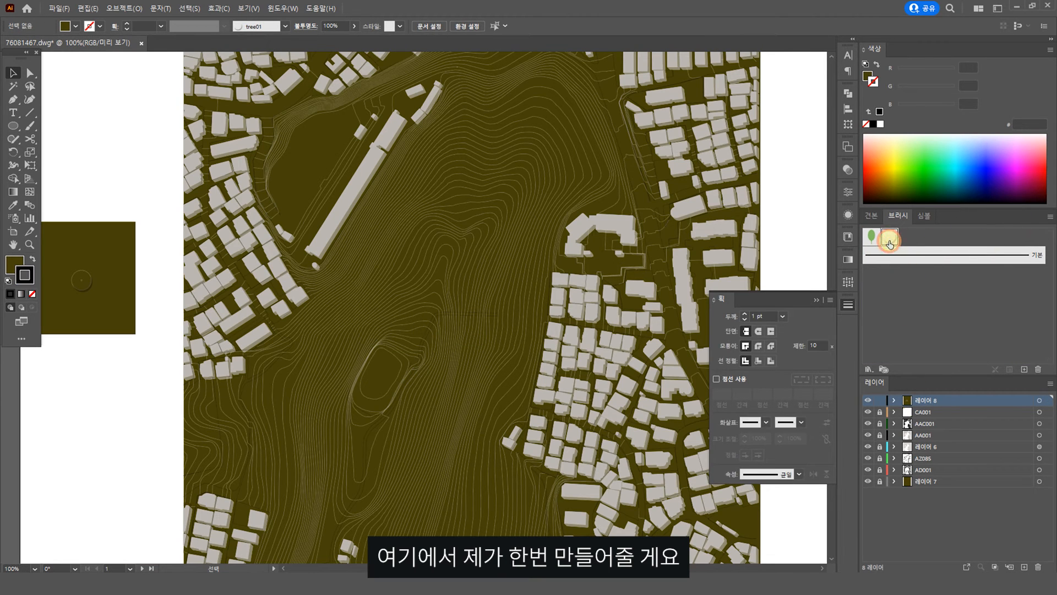
mouse_move(147, 446)
mouse_down()
mouse_move(265, 411)
mouse_move(618, 52)
mouse_move(616, 61)
mouse_up()
click(220, 442)
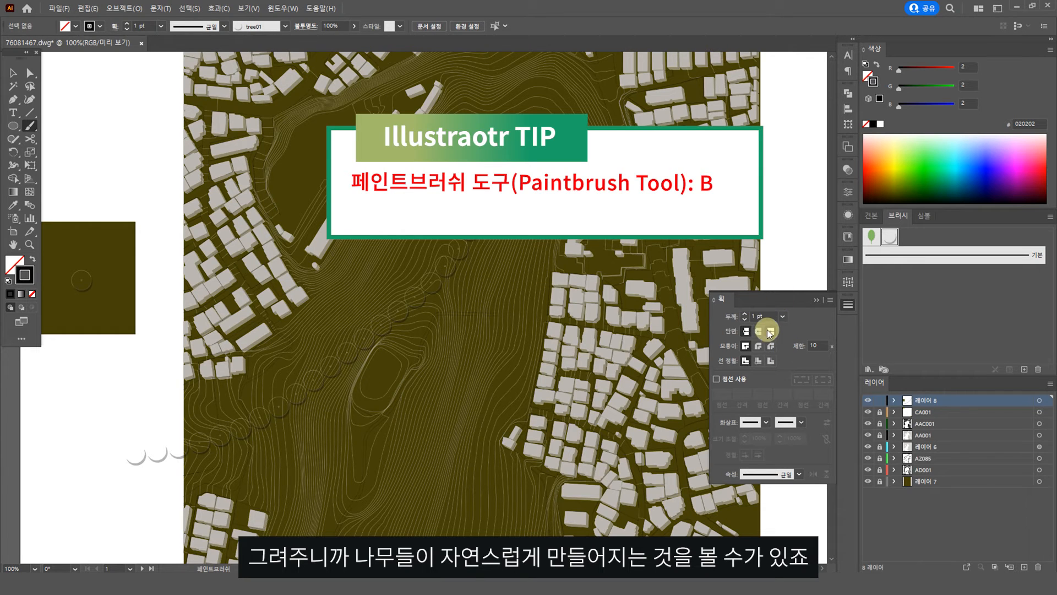
Step: Set the tree01 brush's size to random, ranging from 60% to 130%
double_click(892, 236)
click(737, 182)
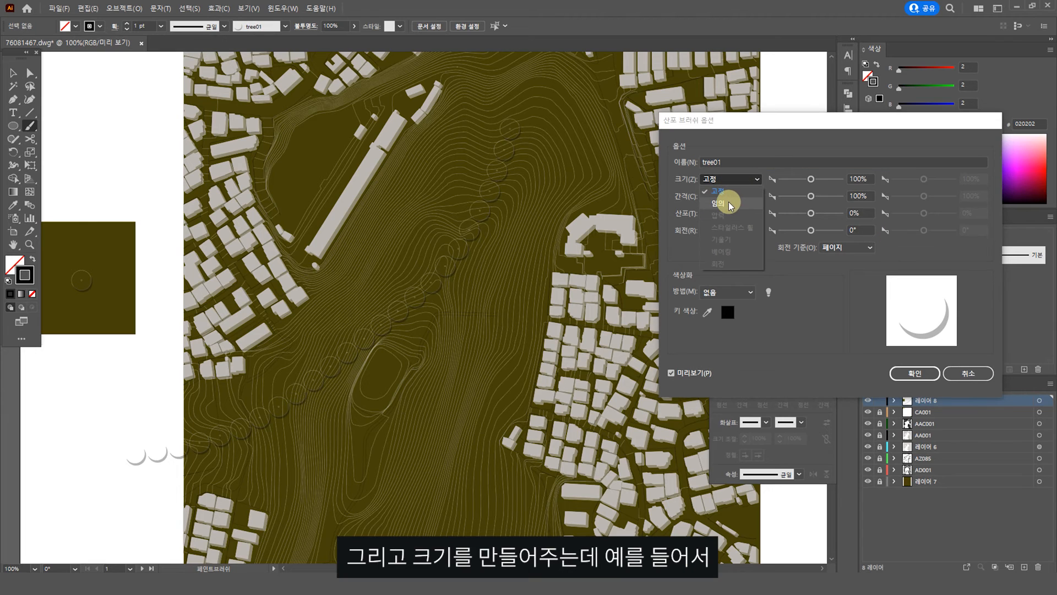
click(729, 204)
drag(869, 179, 688, 135)
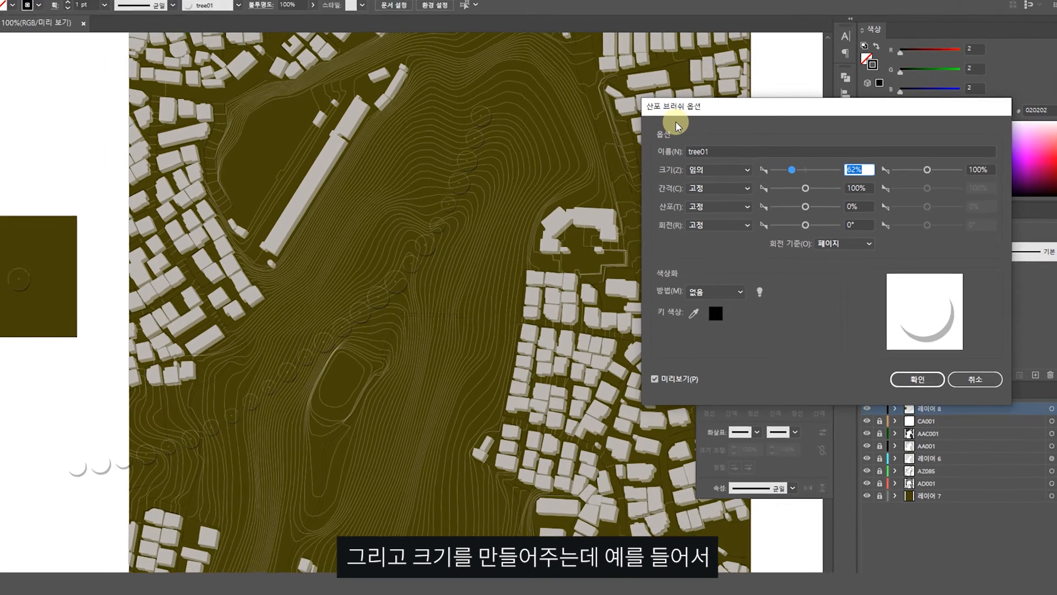
text(60)
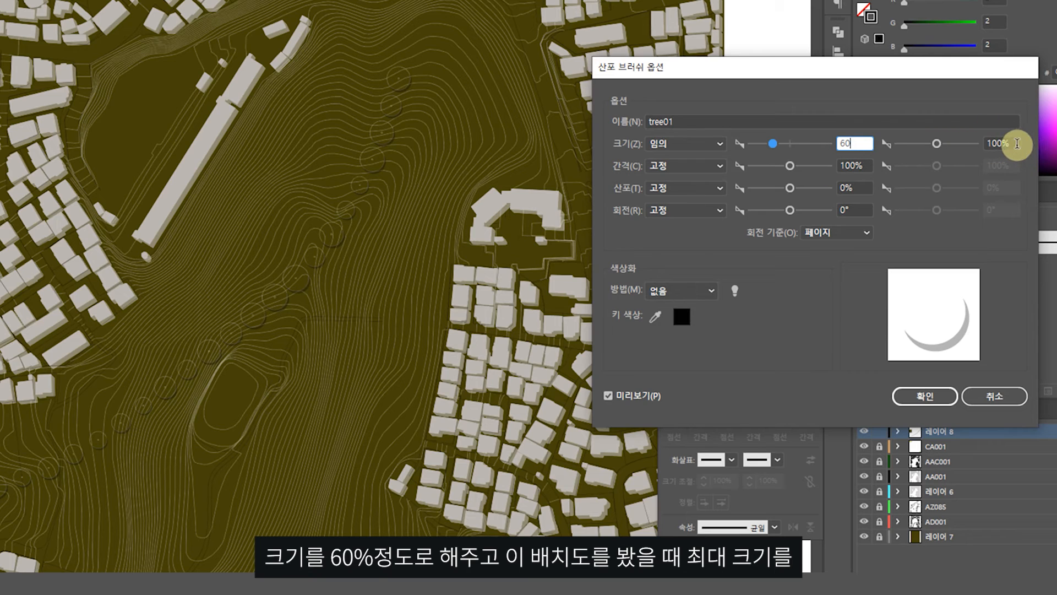
click(1012, 144)
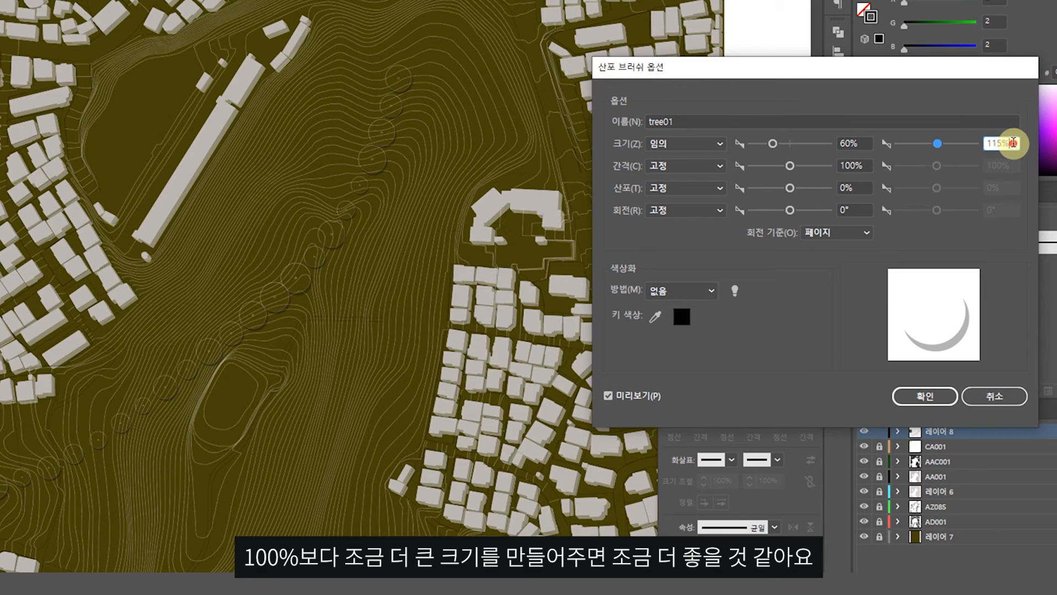
text(130)
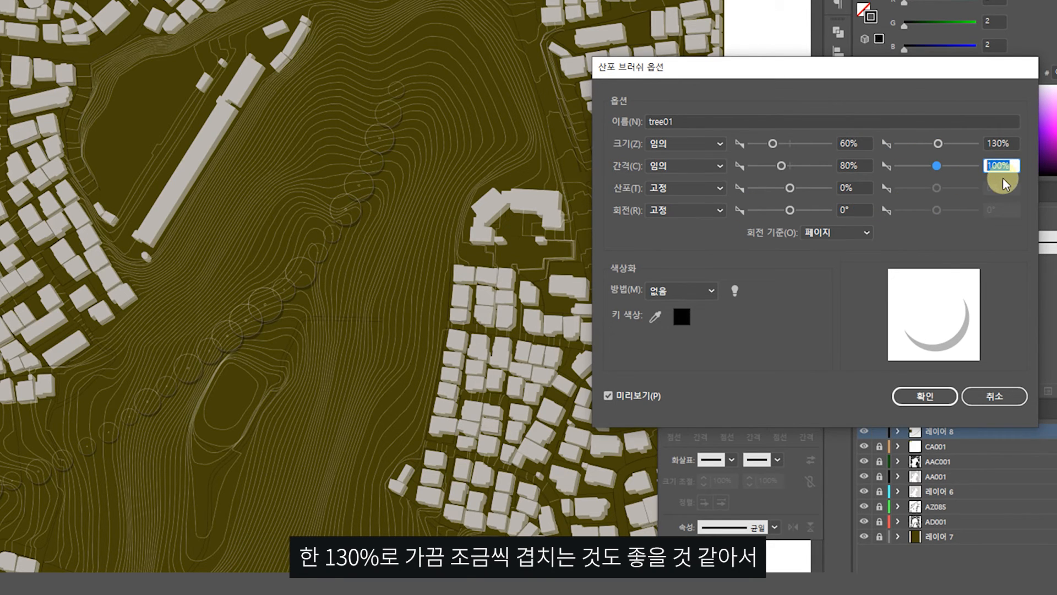
Step: Set the tree01 brush's spacing to random 80% to 150% and scatter to random -50% to 50%, applying the changes to existing strokes
text(150)
click(998, 144)
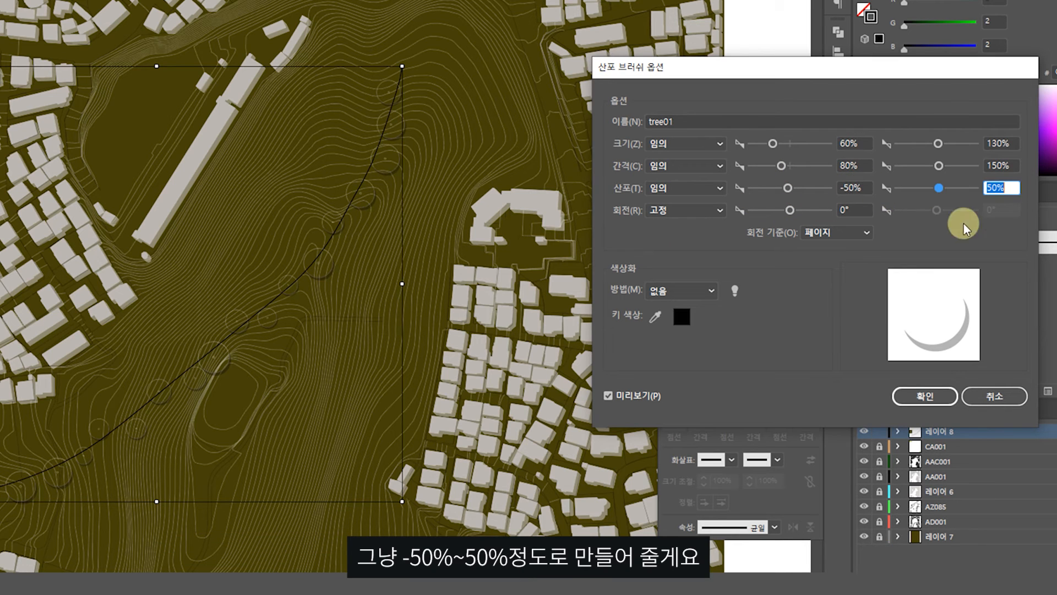
click(917, 397)
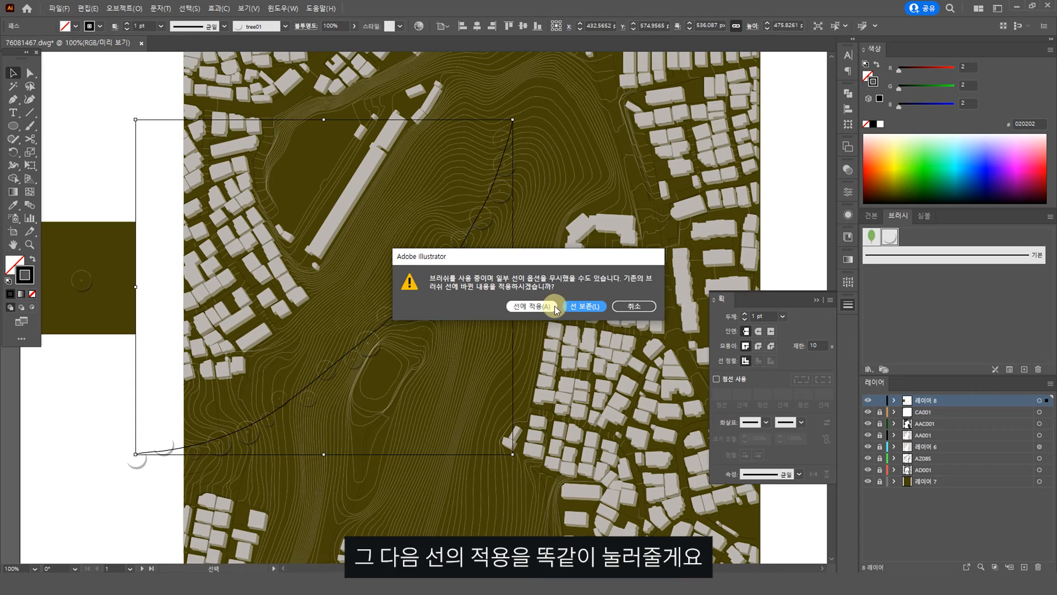
click(549, 307)
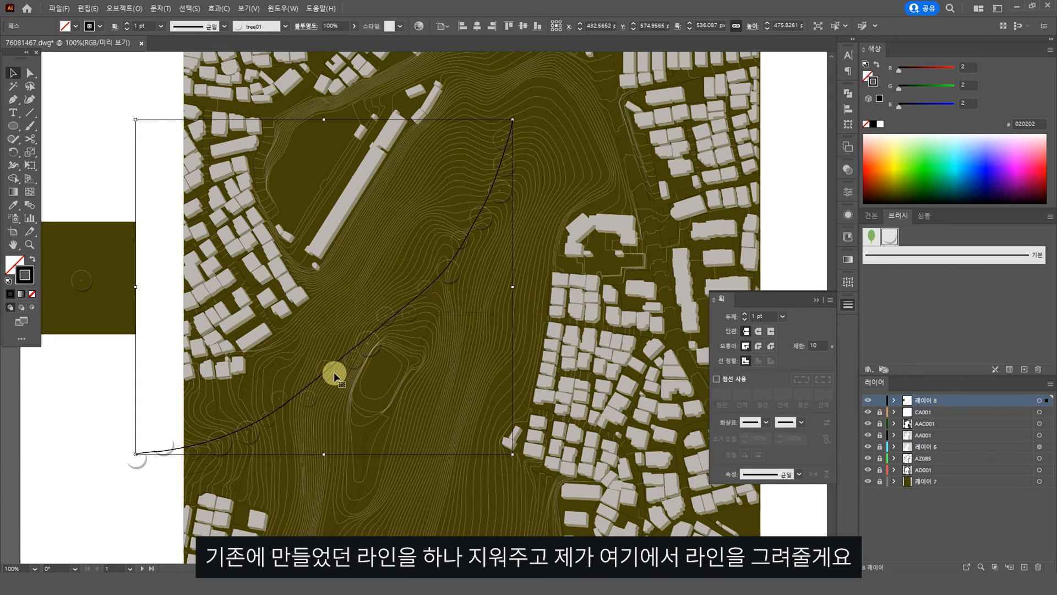
Step: Delete the test stroke and paint several new rows of trees diagonally up the contoured hillside with the tree01 brush
key(Delete)
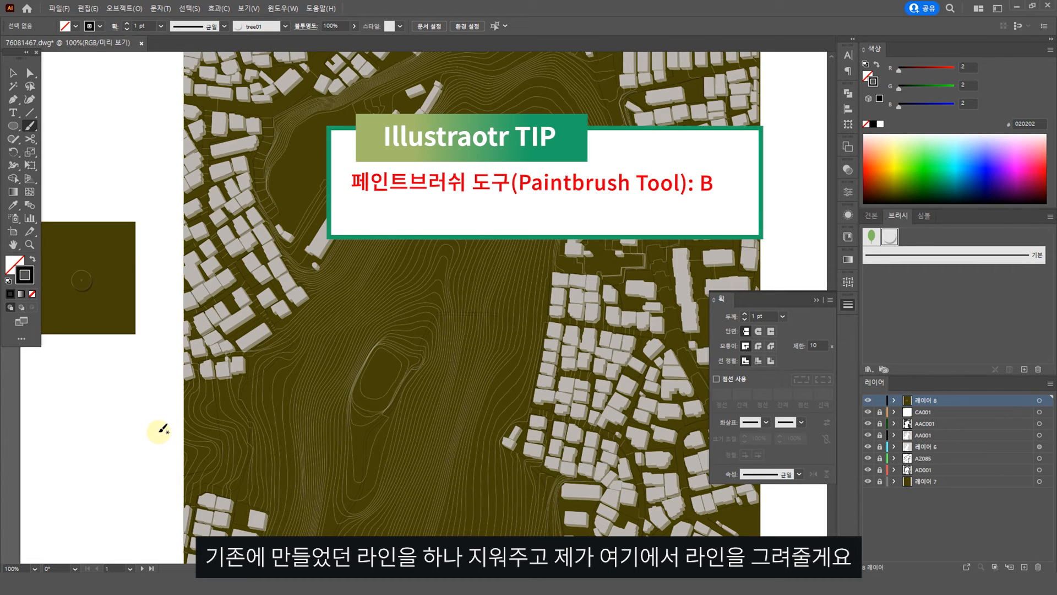
drag(208, 409, 364, 298)
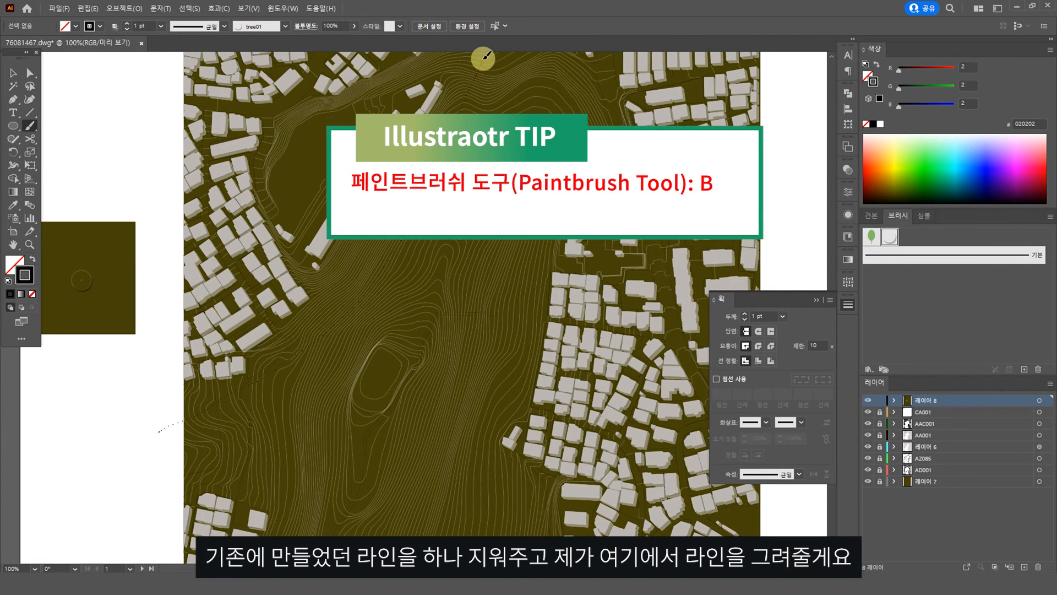
drag(484, 58, 485, 60)
mouse_move(296, 375)
mouse_down()
mouse_move(396, 325)
mouse_move(461, 260)
mouse_move(526, 66)
mouse_up()
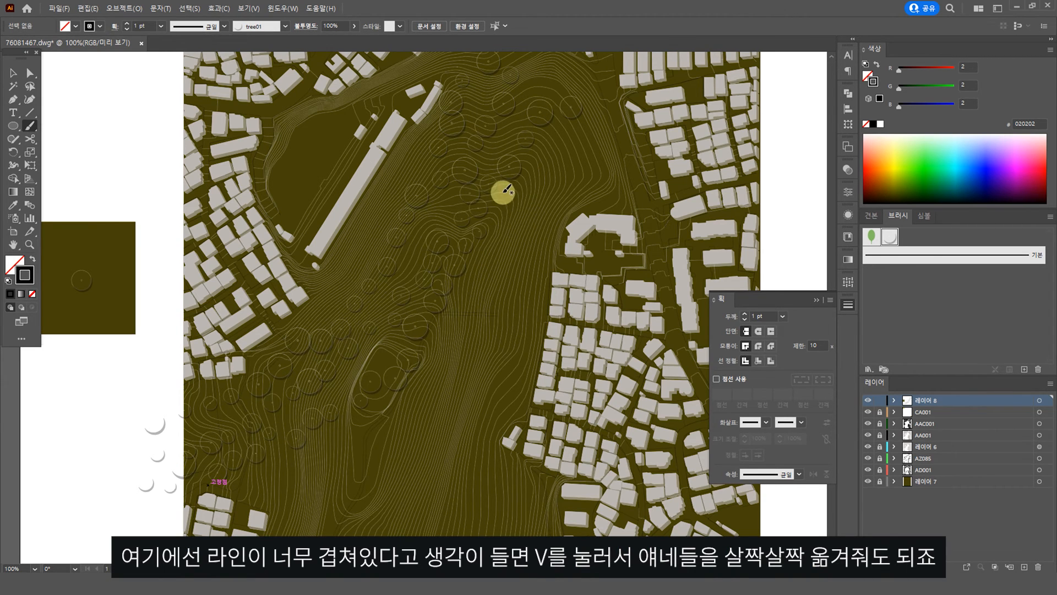
Step: Move the overlapping tree stroke slightly away from its neighbours and check its anchor points
key(v)
click(505, 174)
drag(505, 174, 509, 177)
key(a)
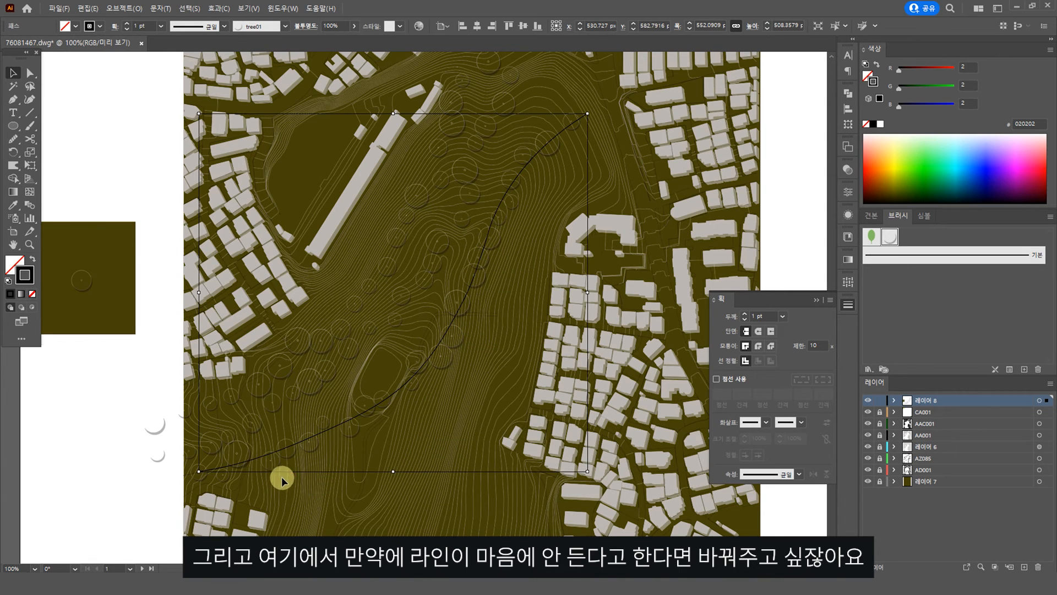
key(a)
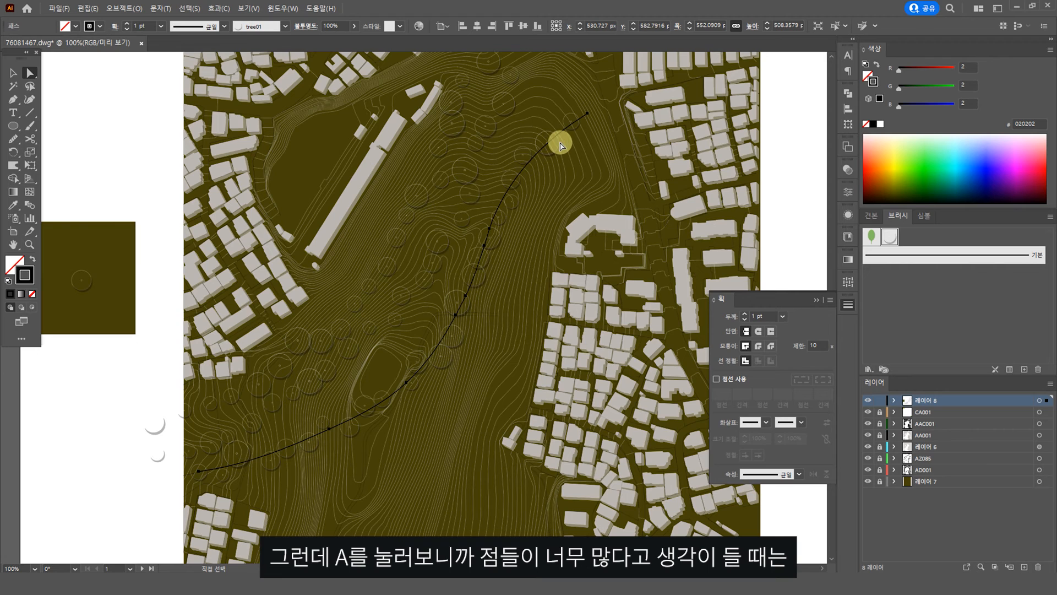
key(v)
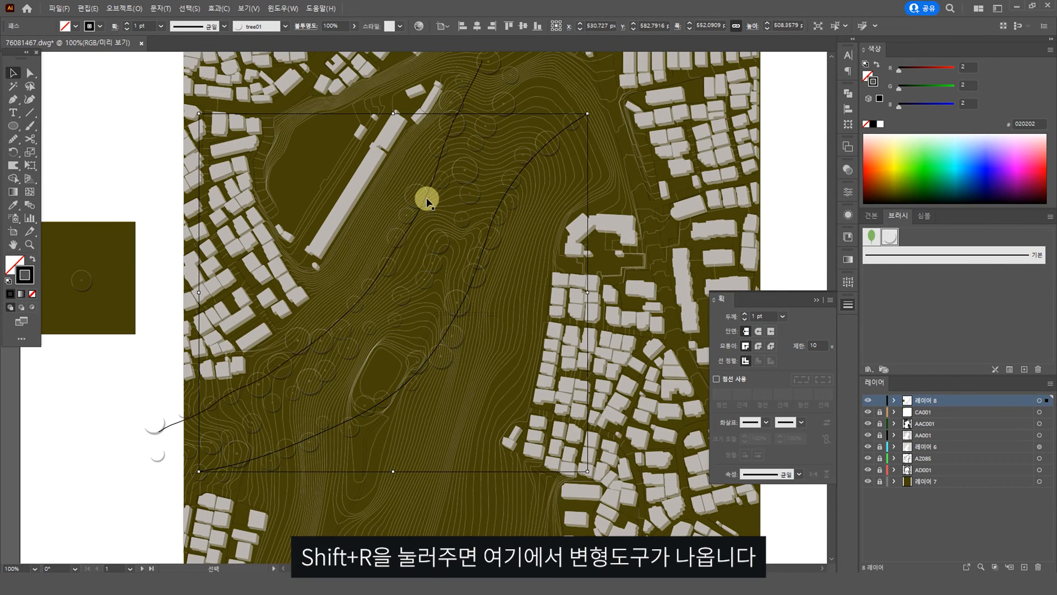
Step: Switch to the Warp tool with a brush 300 px wide and 300 px high
key(shift+r)
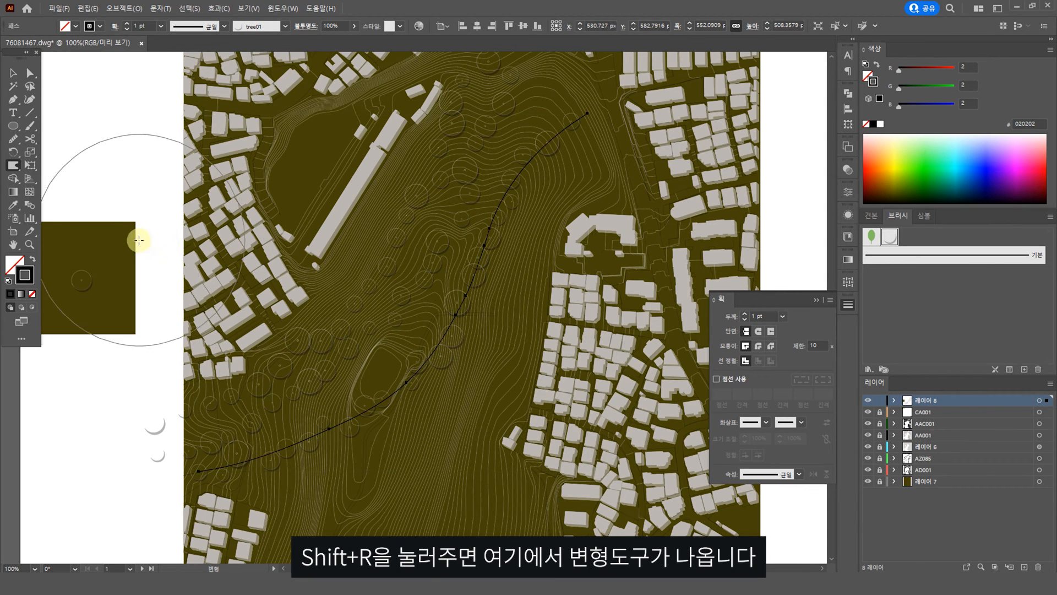
double_click(15, 164)
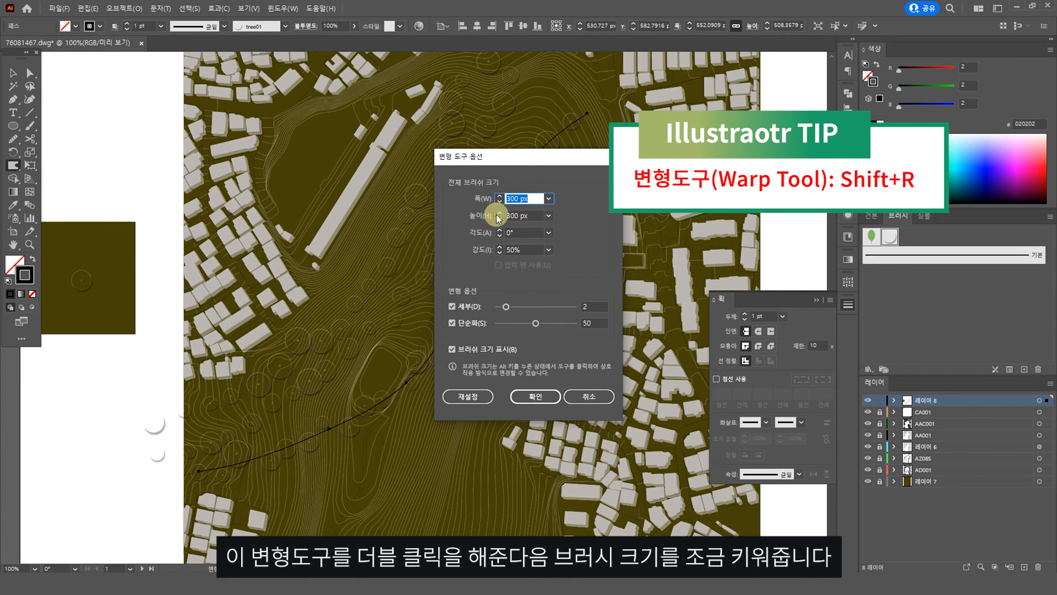
click(533, 217)
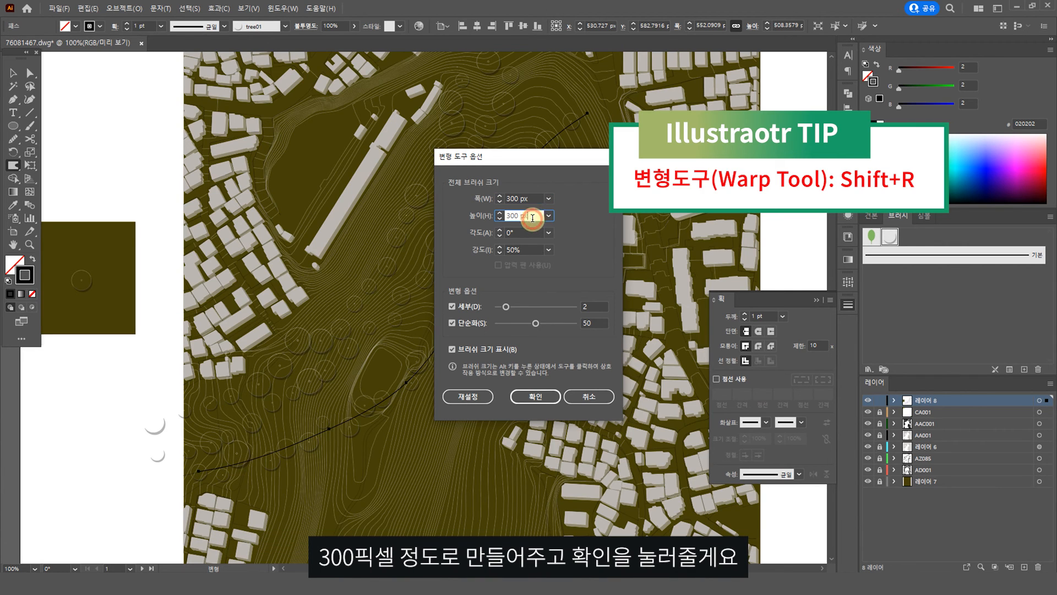
click(553, 398)
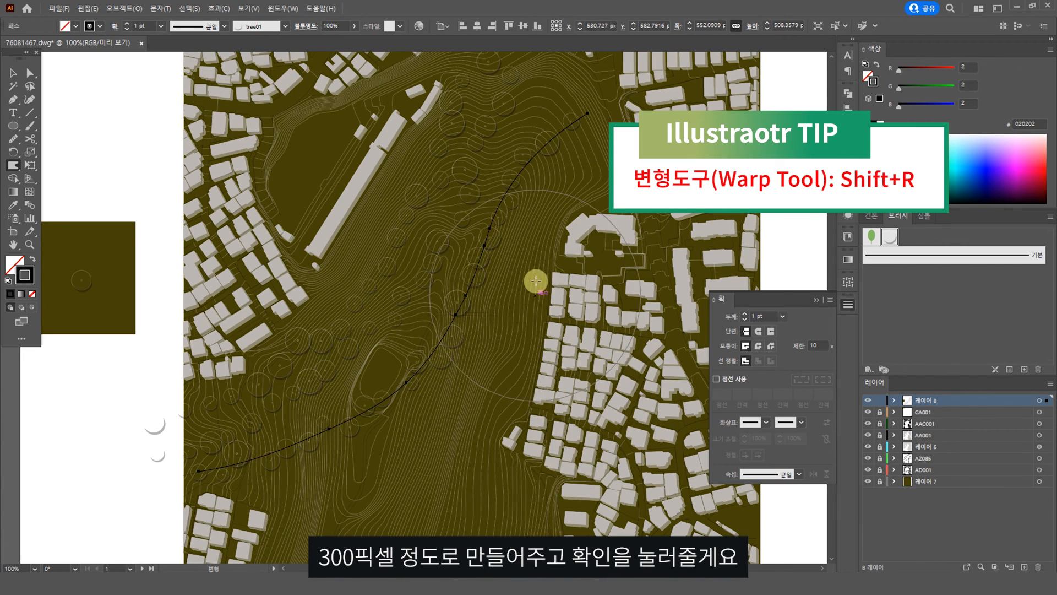
Step: Warp the selected tree stroke along its lower and upper parts to adjust its curve across the hillside
mouse_move(384, 410)
mouse_down()
mouse_move(371, 432)
mouse_move(354, 397)
mouse_move(406, 377)
mouse_move(474, 312)
mouse_up()
drag(545, 213, 570, 181)
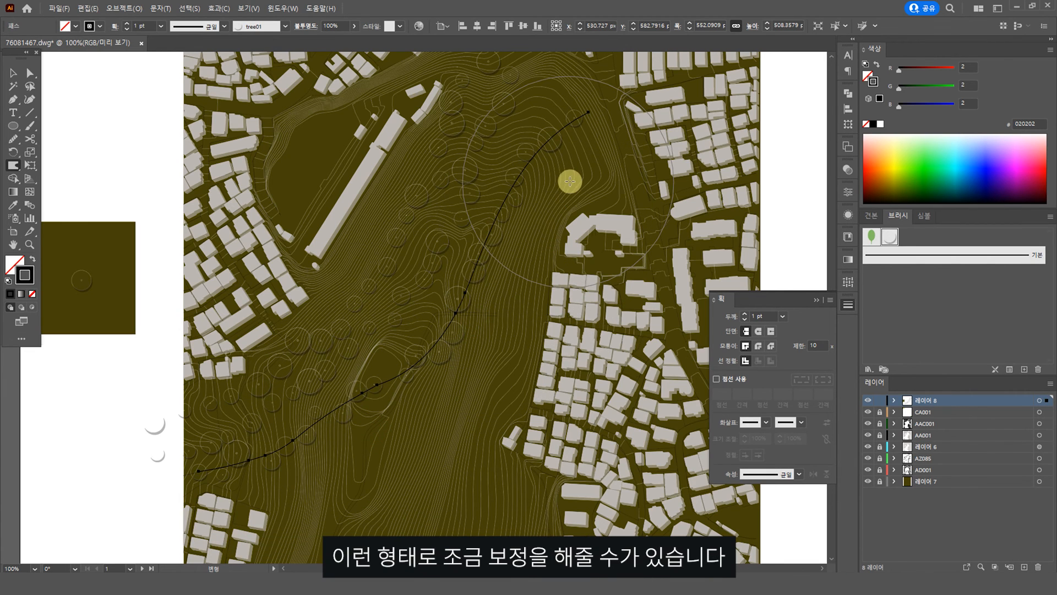
mouse_move(354, 444)
mouse_down()
mouse_move(383, 395)
mouse_move(424, 455)
mouse_up()
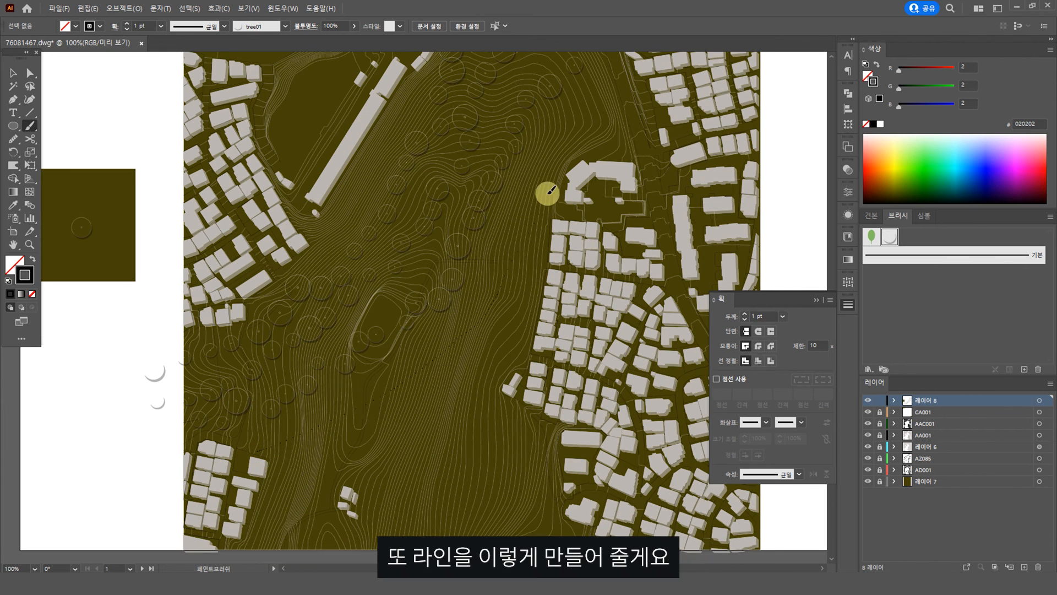
Step: Paint more rows of trees down the lower slope beside the buildings with the tree01 brush and review the site plan
drag(496, 308, 286, 443)
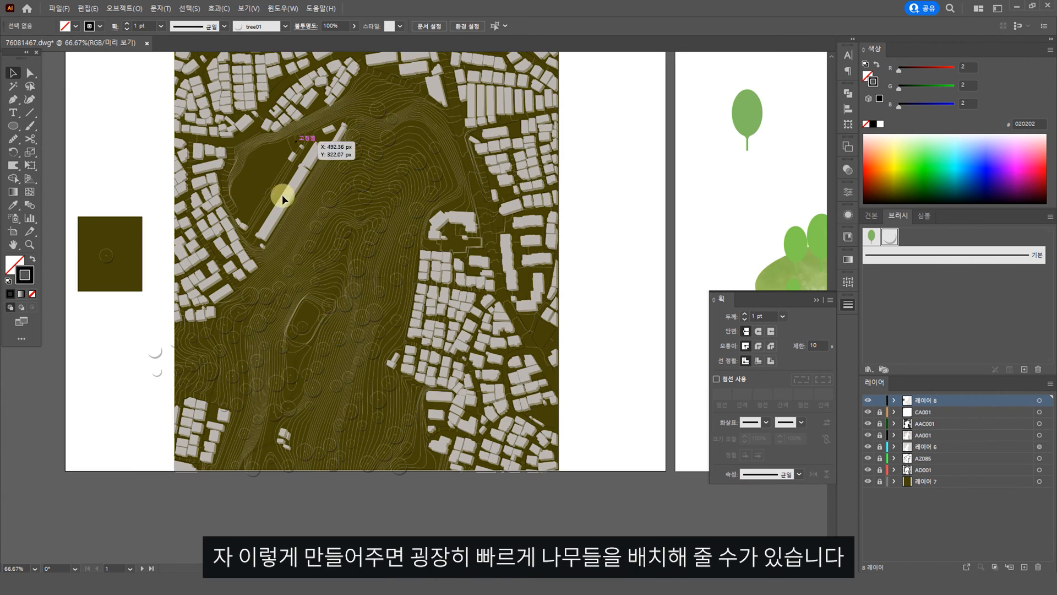
scroll(407, 411, up, 6)
scroll(431, 340, down, 7)
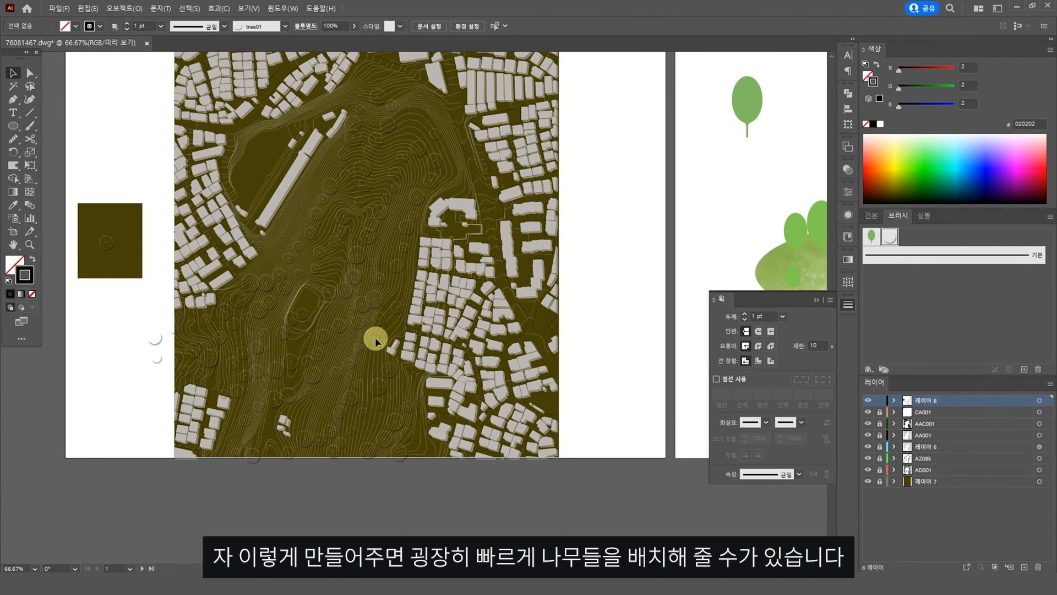
click(152, 346)
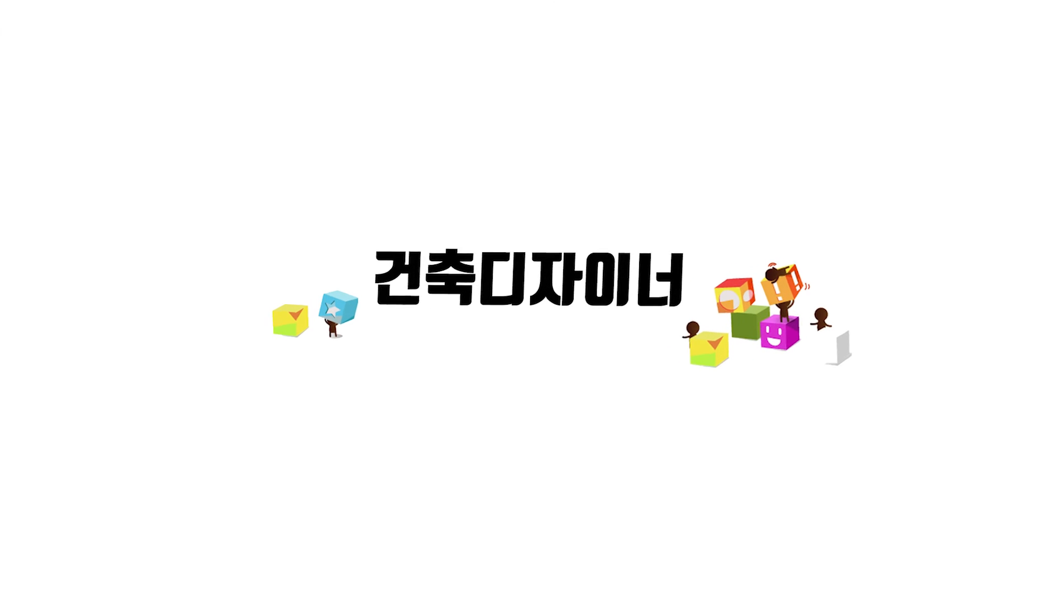